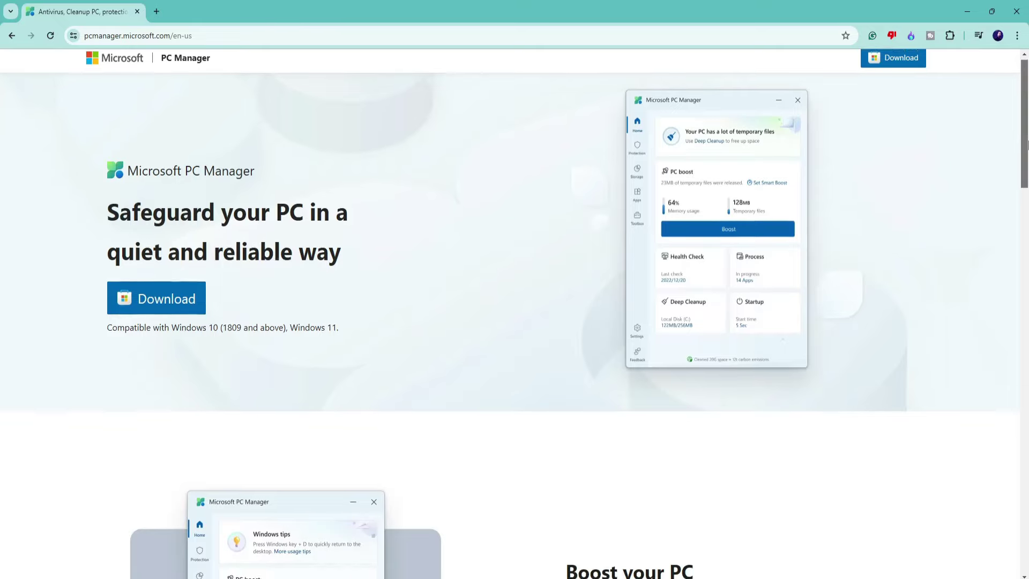
Step: Review the Windows compatibility note and the feature sections on the Microsoft PC Manager web page
scroll(1027, 144, up, 1)
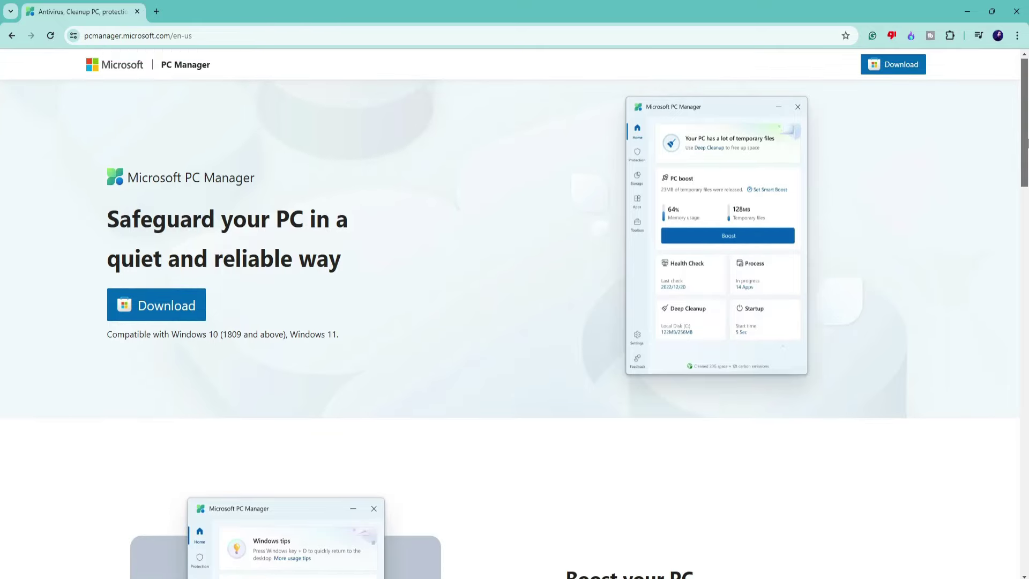
drag(109, 335, 343, 341)
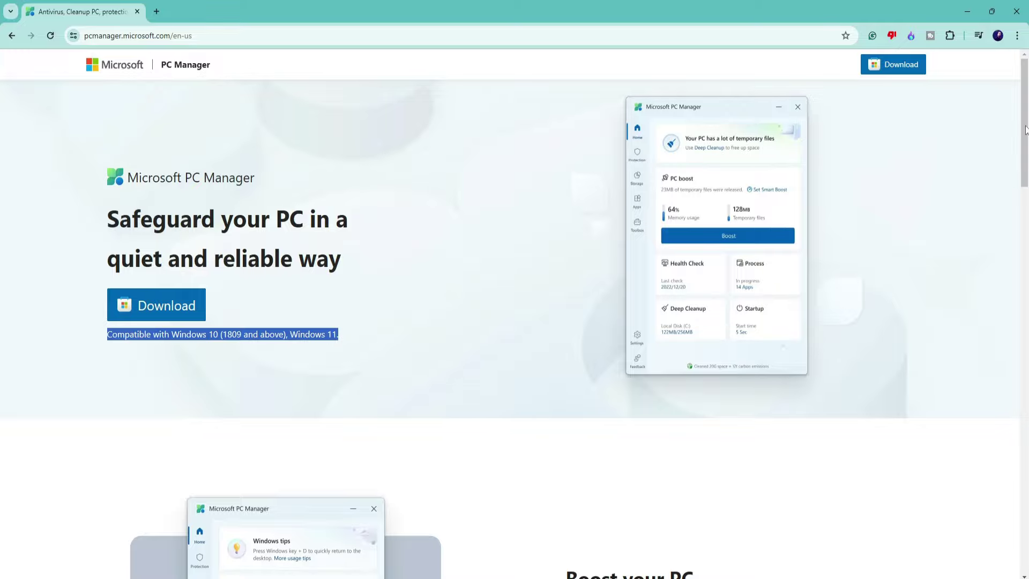
drag(1026, 129, 1027, 358)
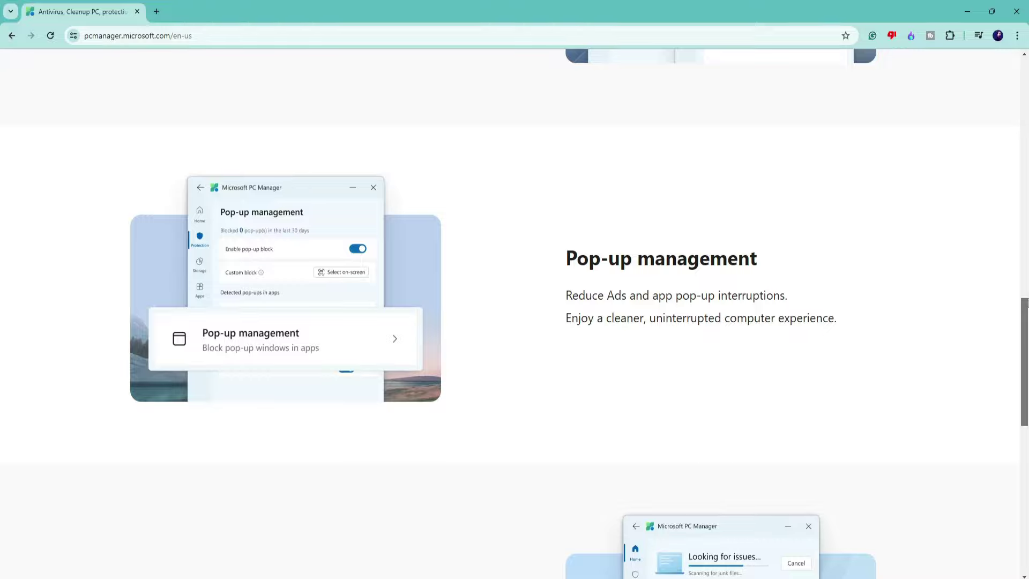
drag(1026, 310, 1026, 455)
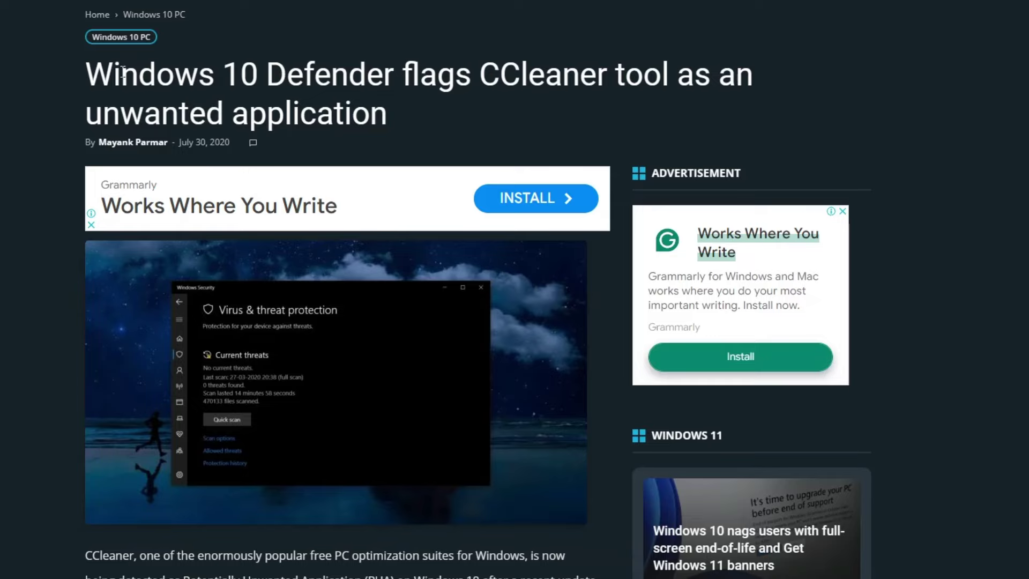
Step: Read the article about Windows 10 Defender flagging CCleaner as an unwanted application
drag(91, 67, 387, 111)
click(898, 127)
scroll(477, 292, down, 3)
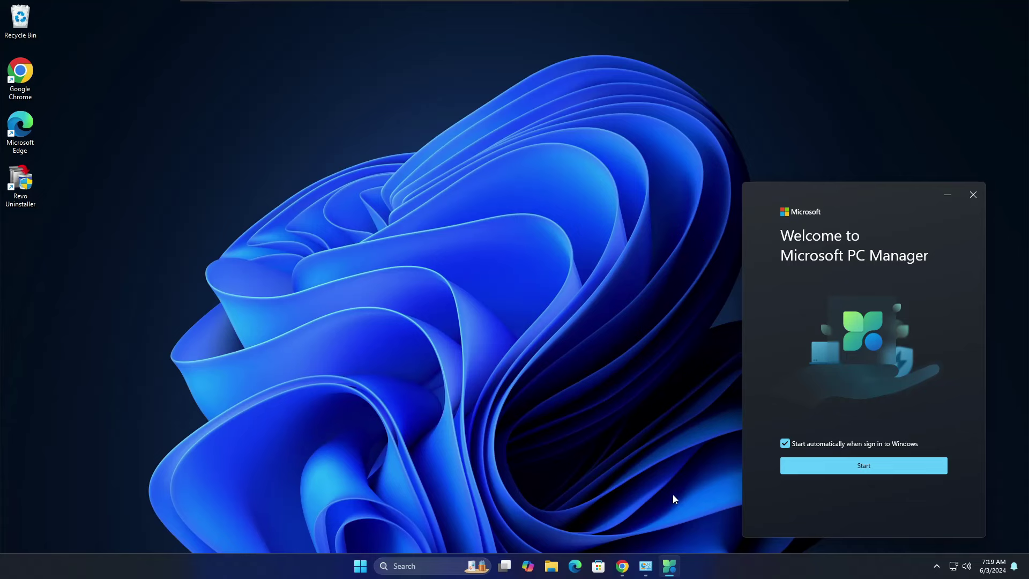
Step: Switch to Chrome, request the Microsoft PC Manager download from its website, and minimize the browser
click(622, 568)
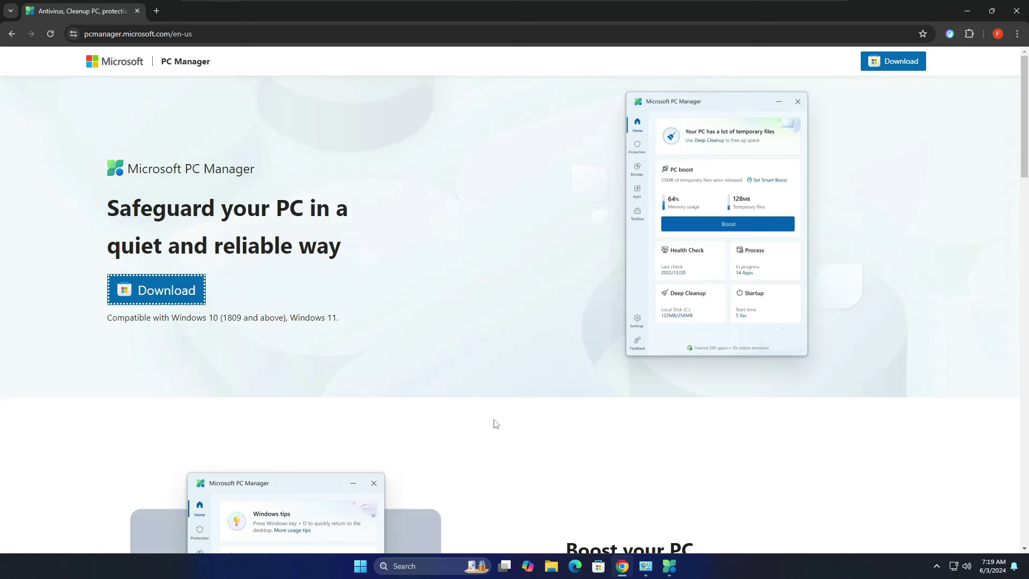
click(197, 284)
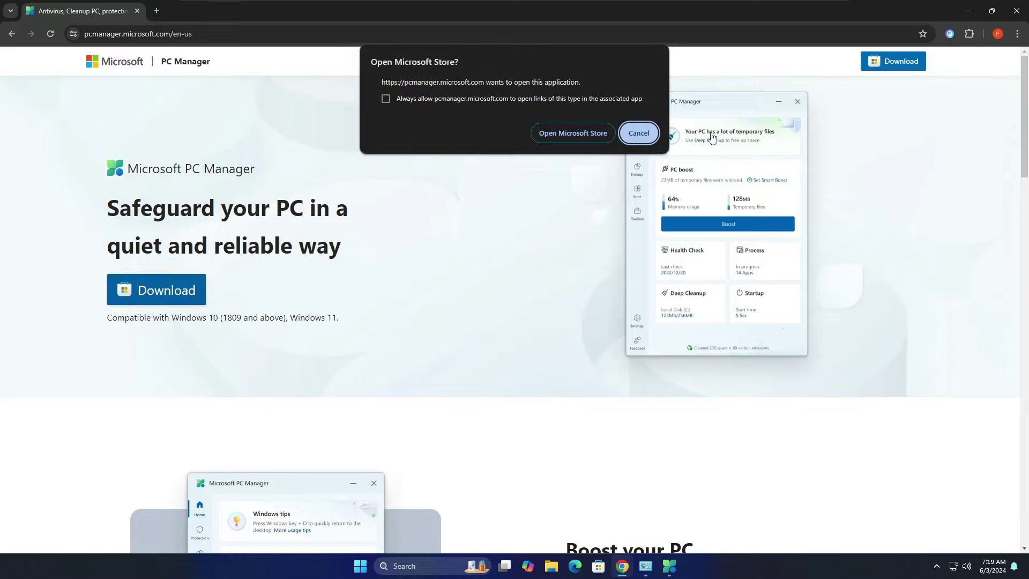
click(966, 11)
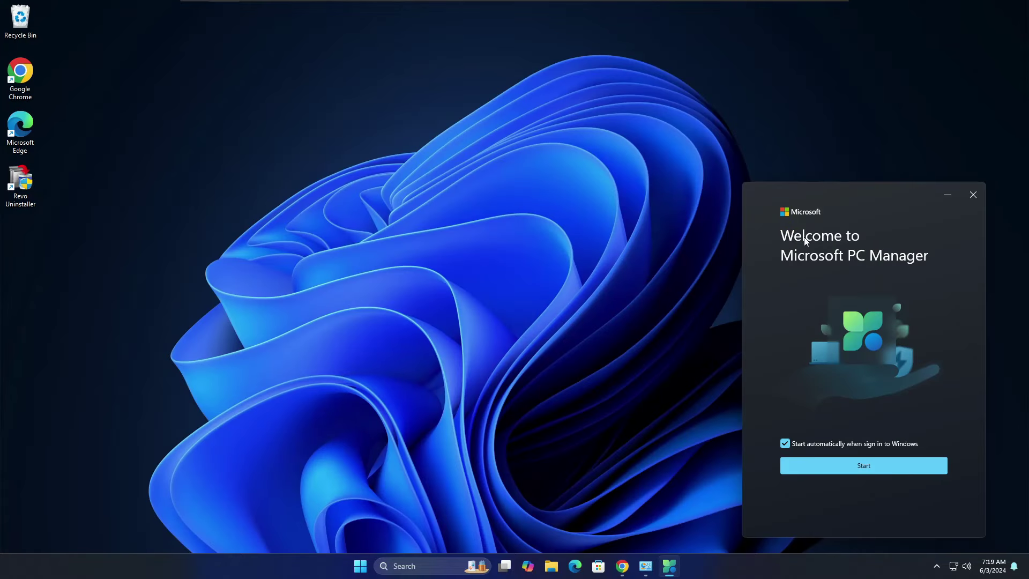
Step: Start Microsoft PC Manager from its welcome screen and decline the Toolbox introduction
click(859, 474)
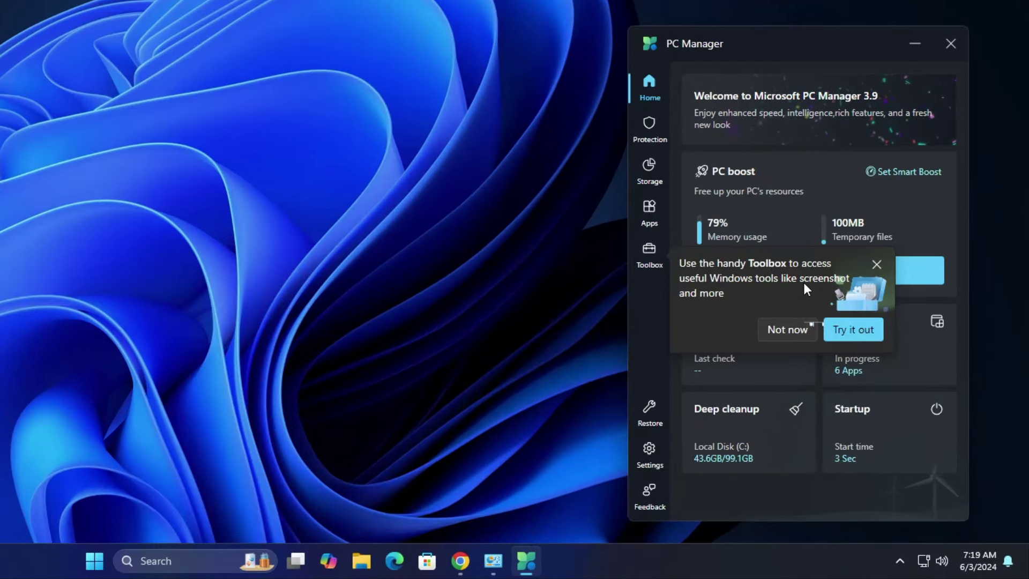
click(785, 329)
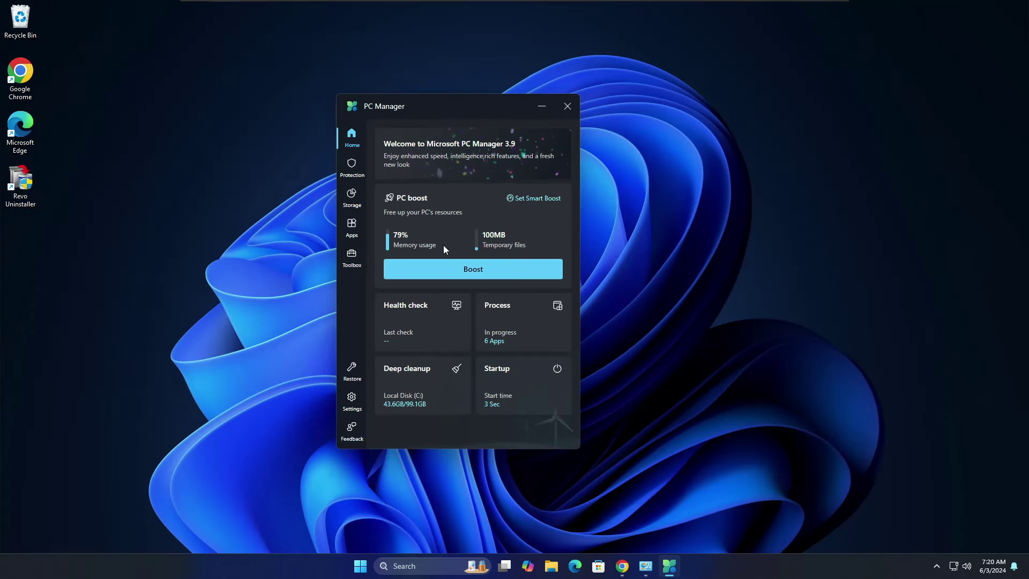
Step: Check the MSPCManager Service process's resource usage in Task Manager, and minimize Task Manager
right_click(367, 567)
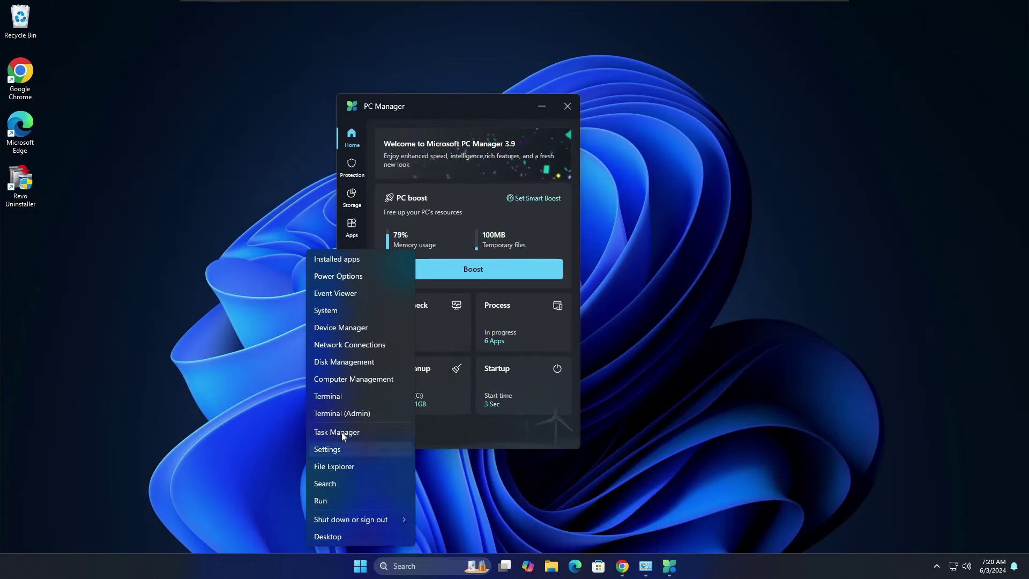
click(342, 429)
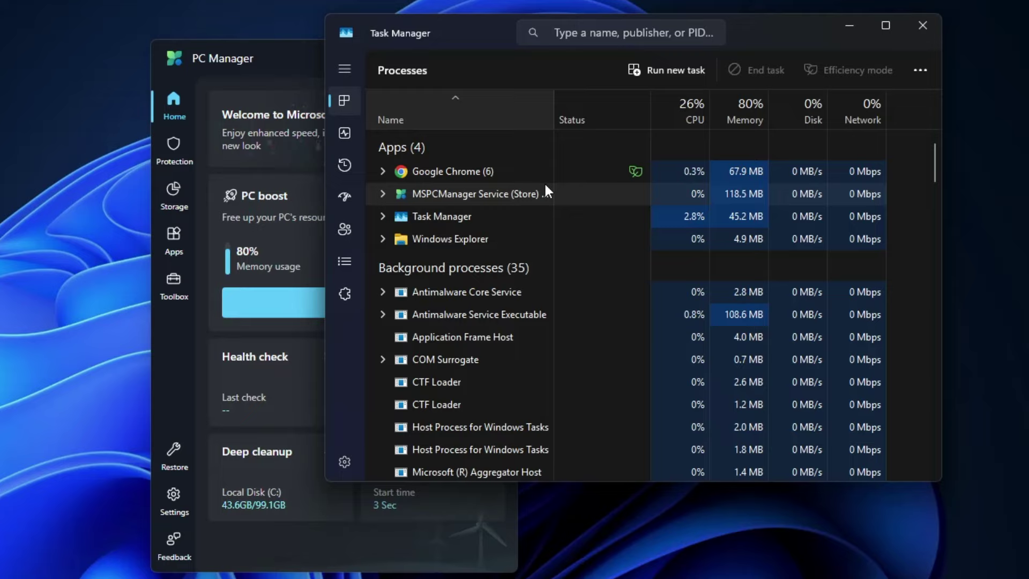
click(524, 197)
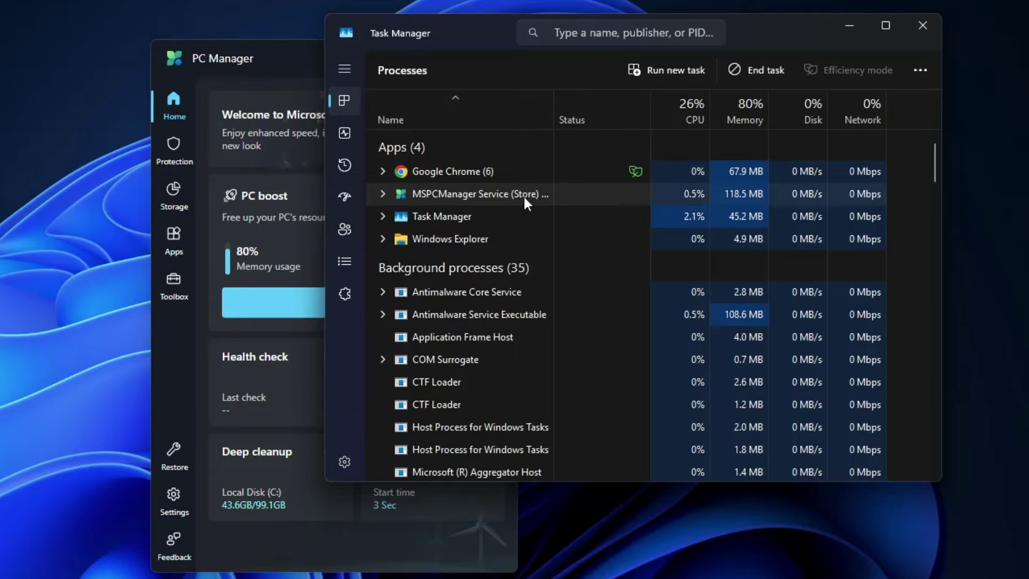
click(849, 26)
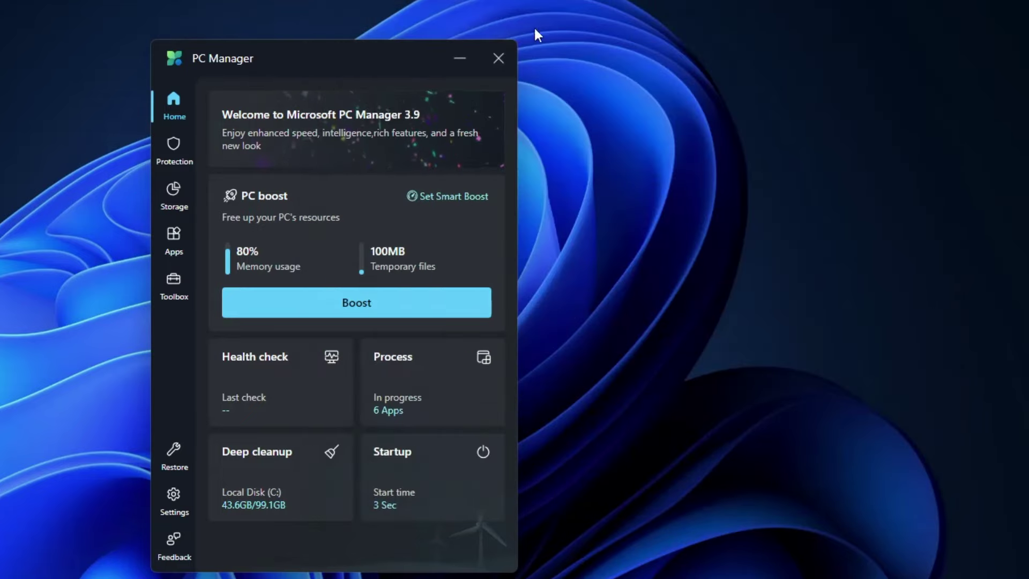
Step: Turn on Smart boost in PC Manager's boost settings
drag(351, 43, 397, 39)
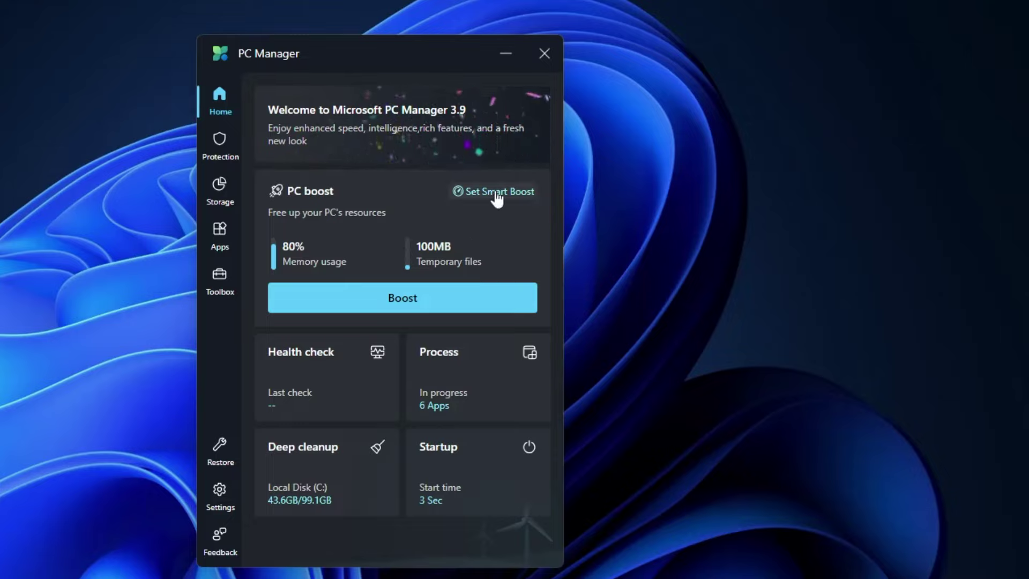
click(517, 193)
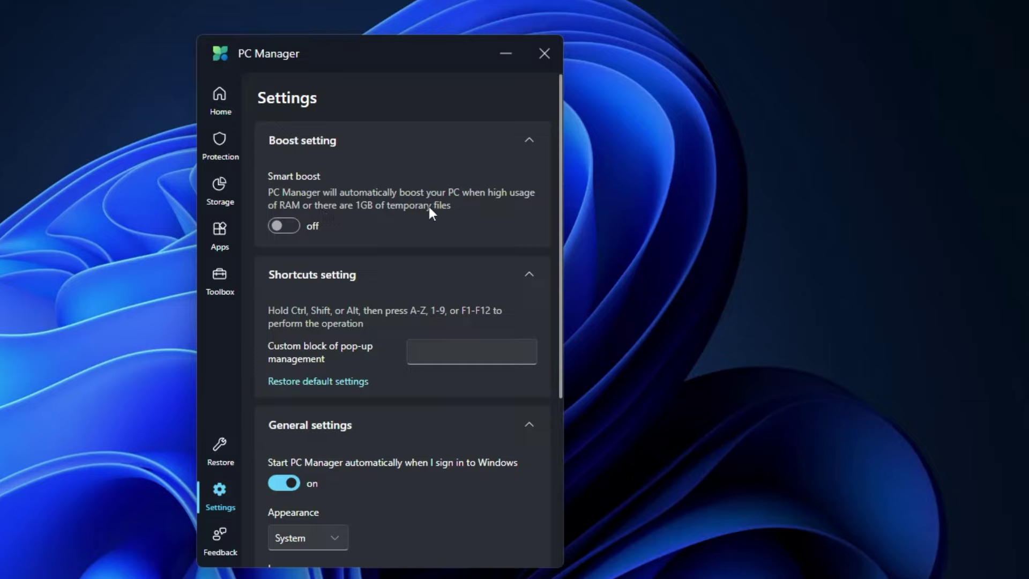
click(290, 227)
Step: Set PC Manager's appearance to Dark in the general settings
scroll(310, 231, down, 2)
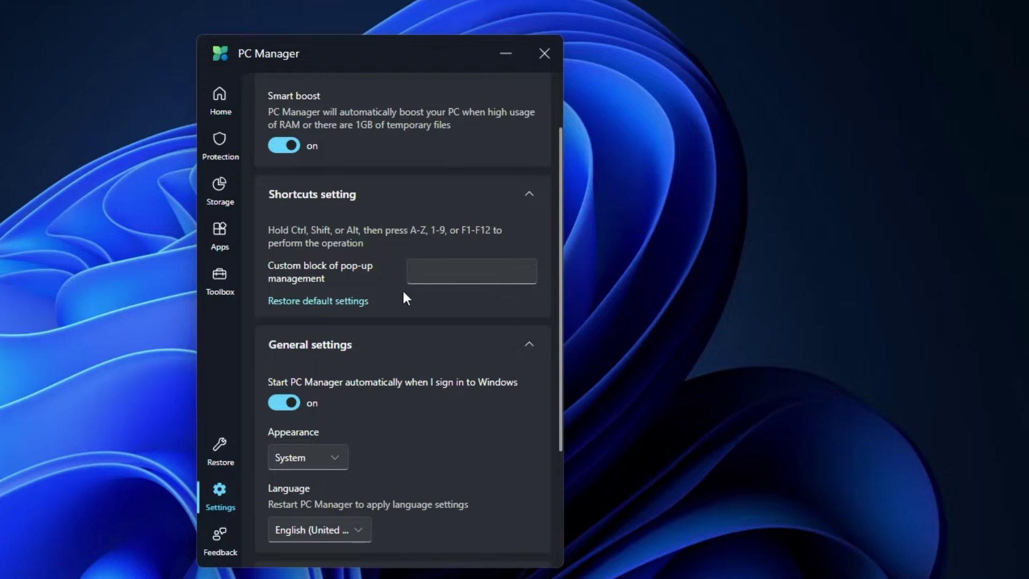
scroll(347, 305, down, 4)
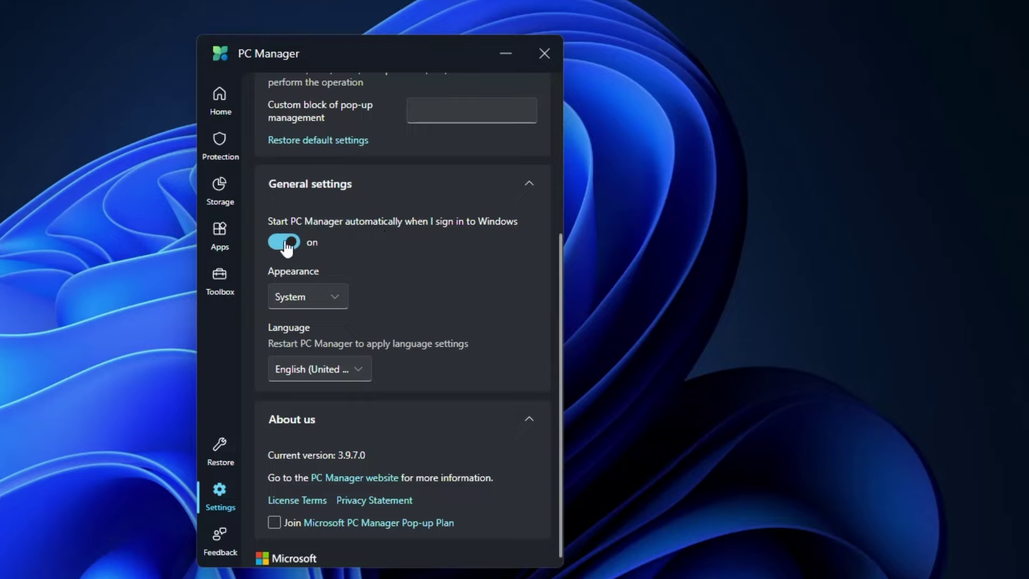
click(322, 306)
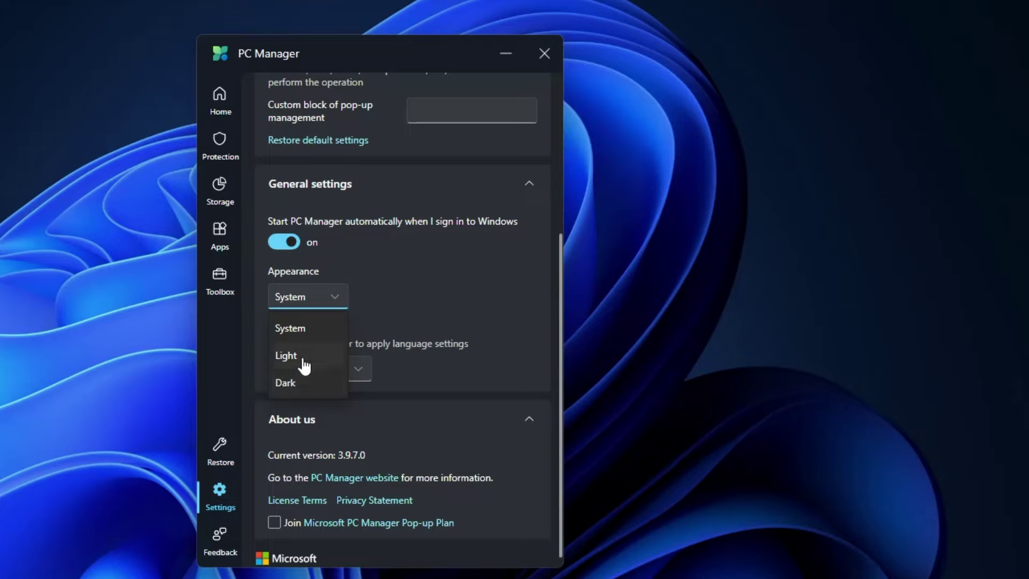
click(285, 383)
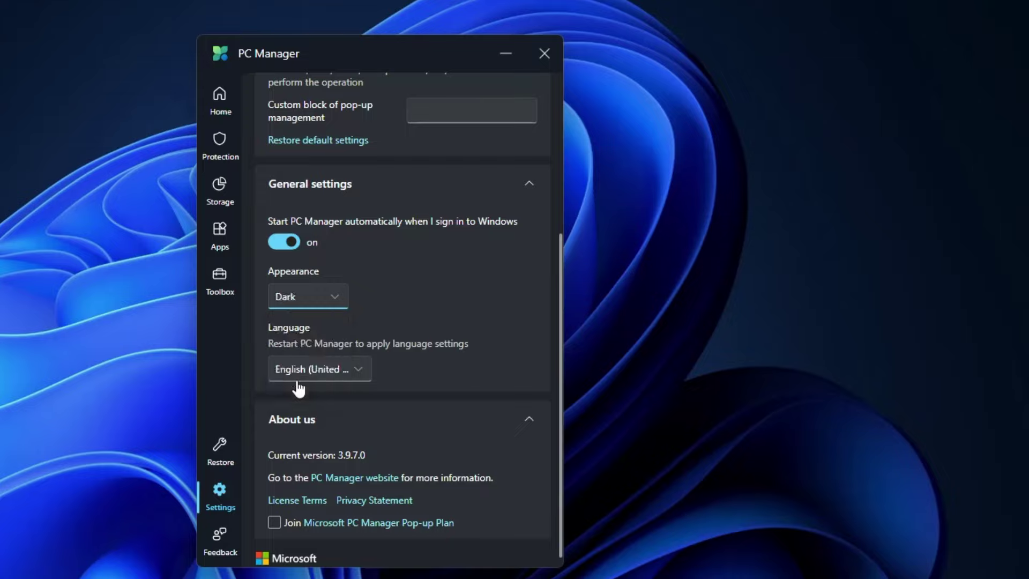
scroll(391, 370, down, 1)
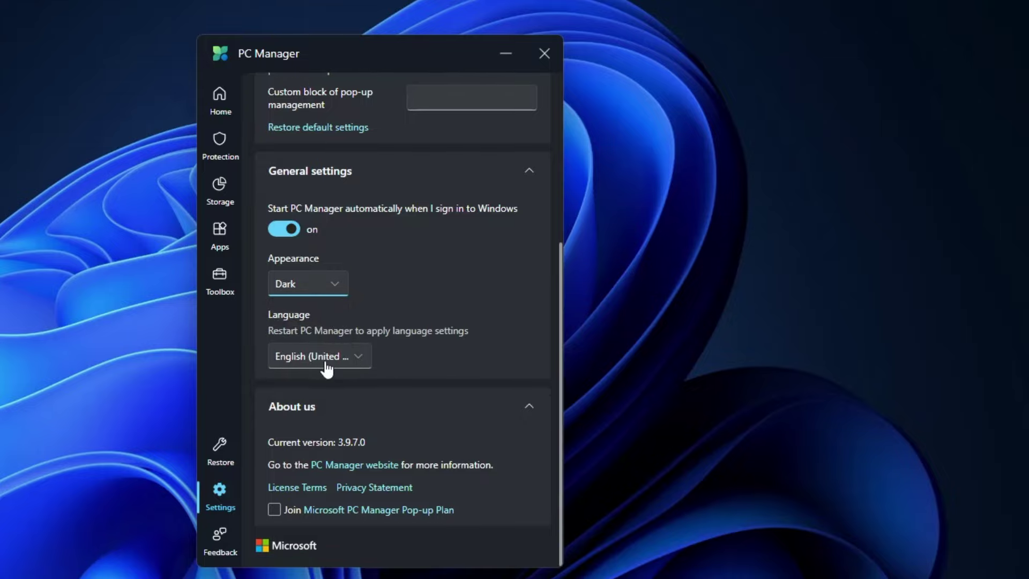
scroll(348, 407, up, 5)
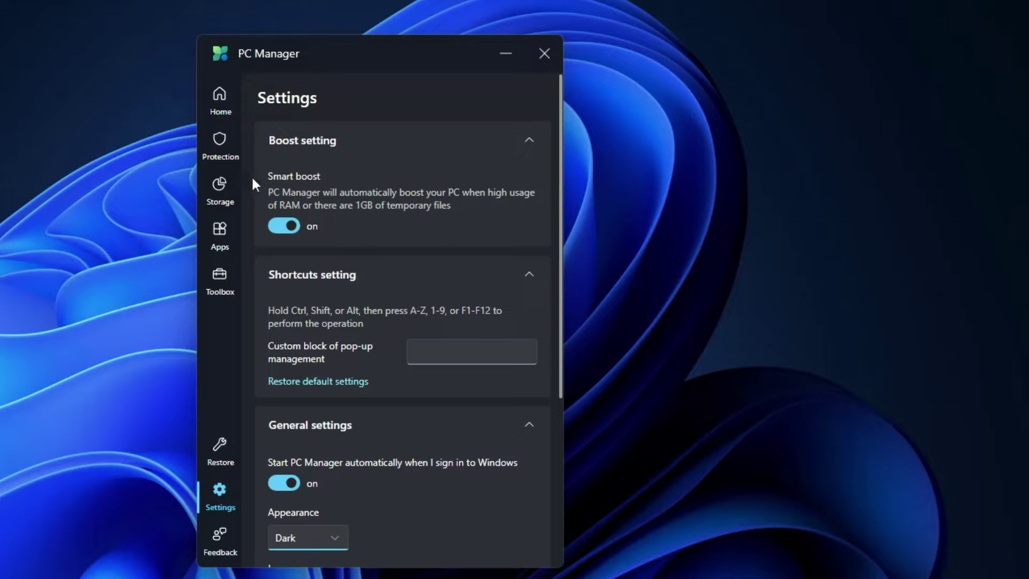
Step: Run the virus and threat protection scan, and check the available Windows updates from System protection
click(221, 156)
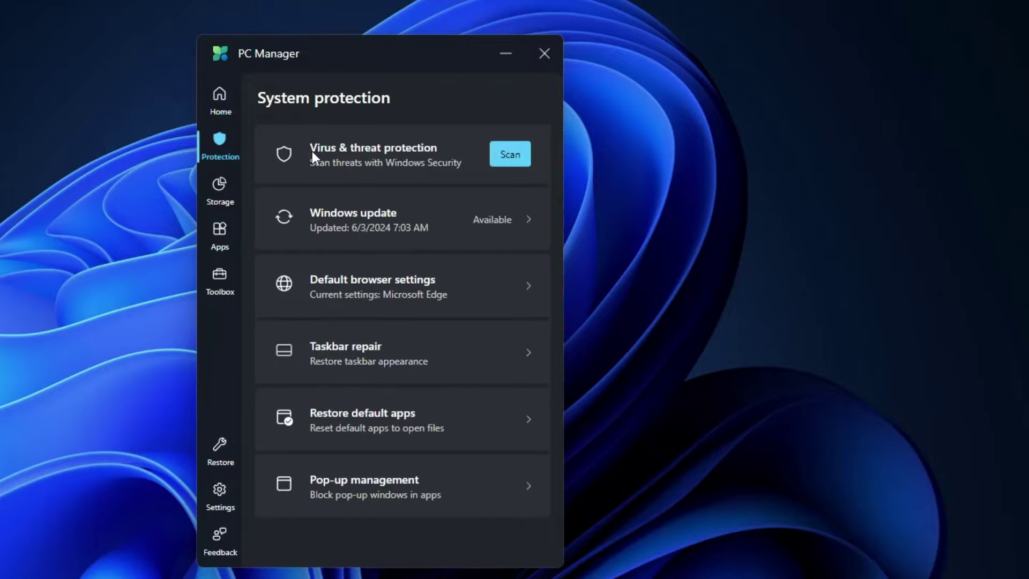
click(510, 156)
click(431, 224)
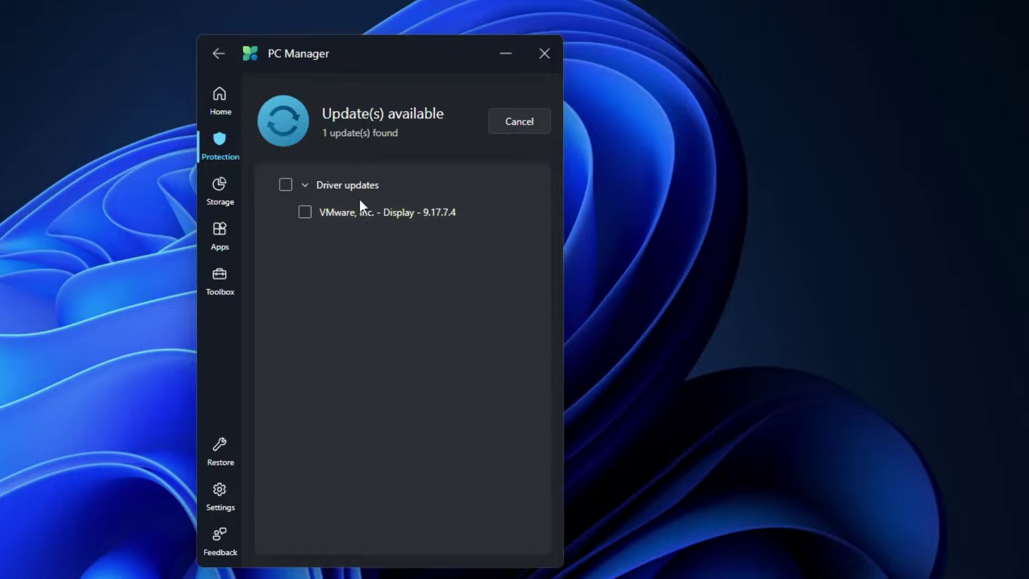
click(222, 161)
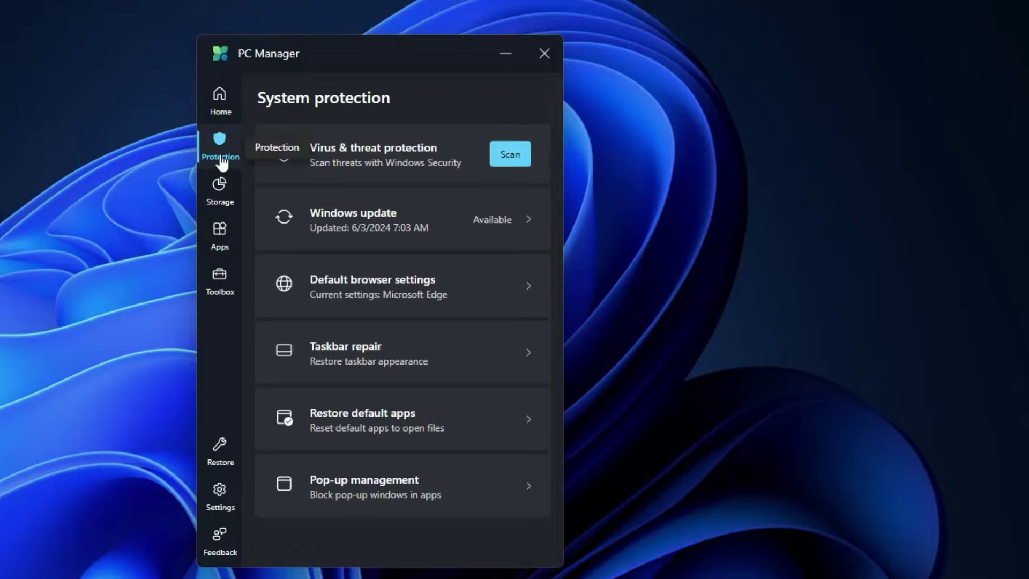
Step: Change the default browser to Google Chrome and return to the System protection overview
click(373, 288)
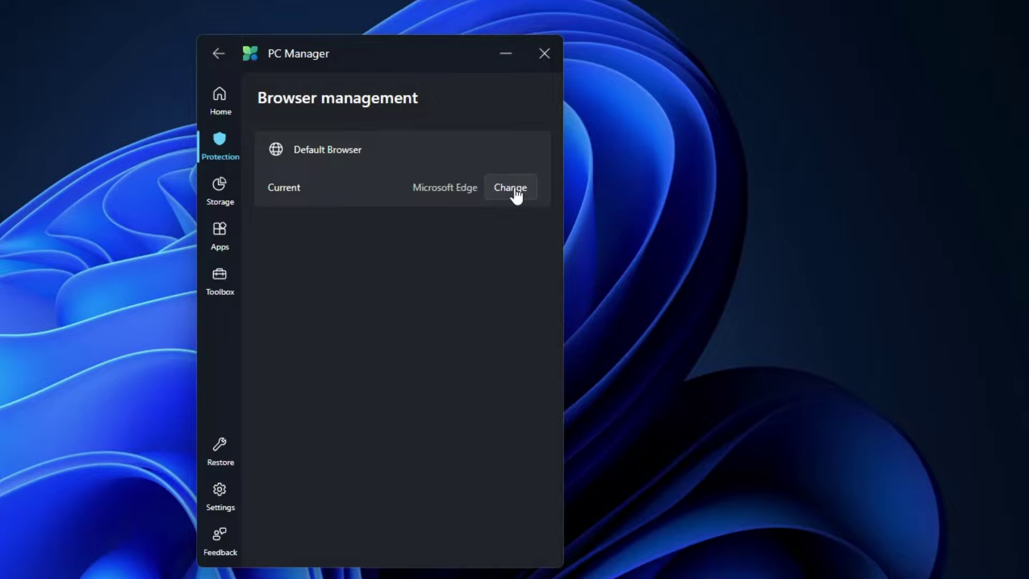
click(516, 195)
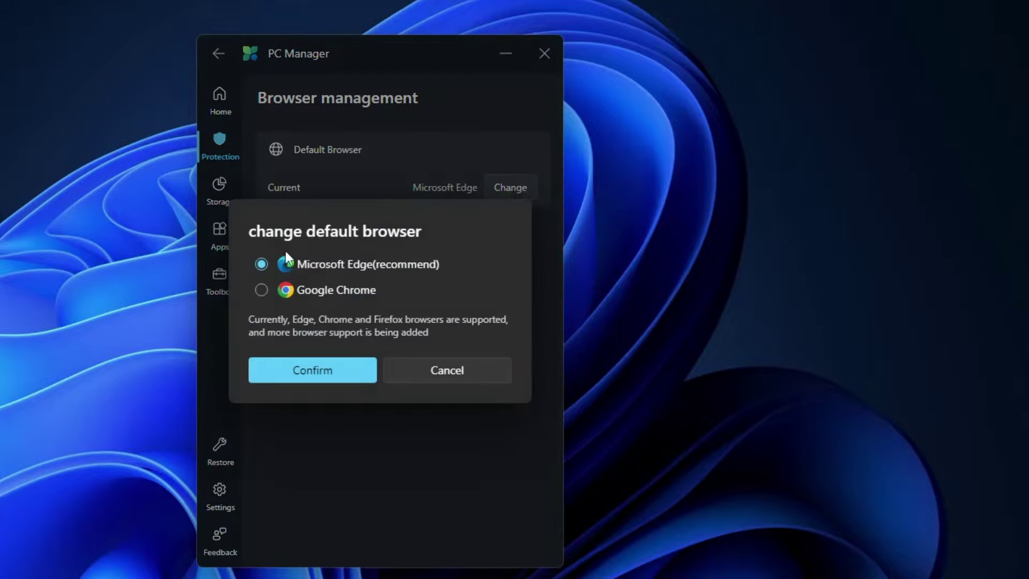
click(326, 303)
click(325, 378)
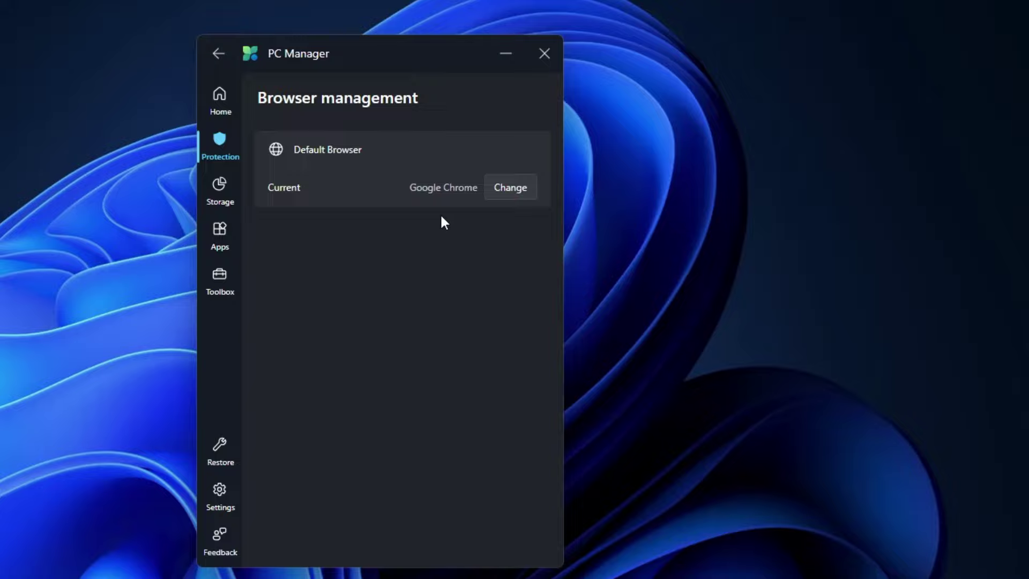
click(219, 55)
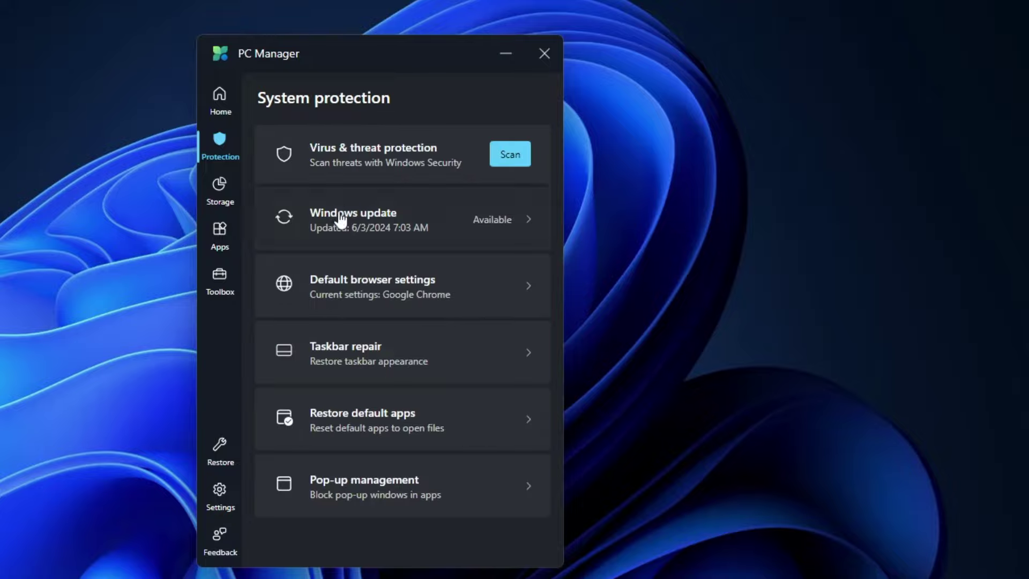
Step: Run the taskbar repair with Enable Widgets on taskbar selected
click(366, 357)
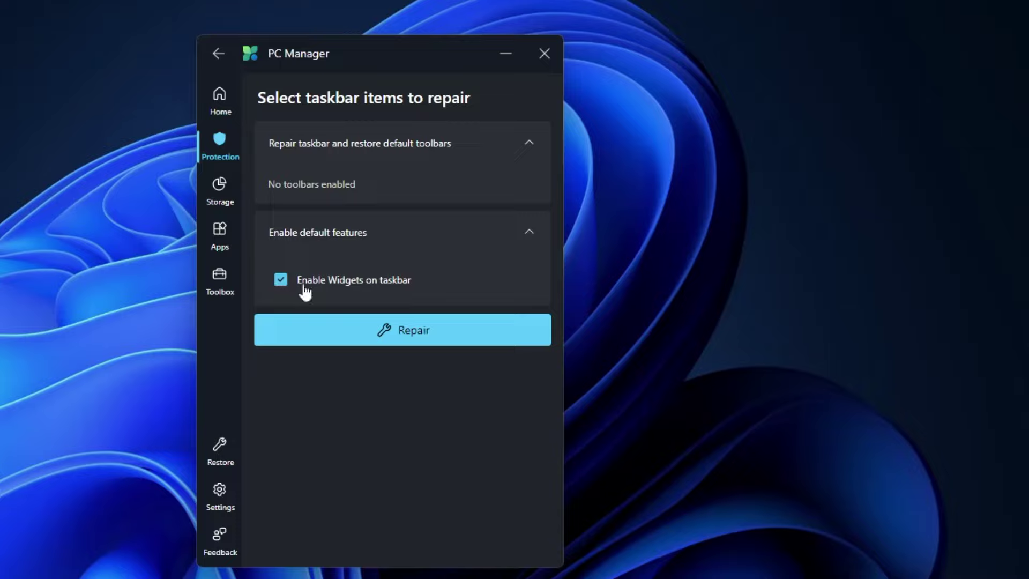
click(421, 334)
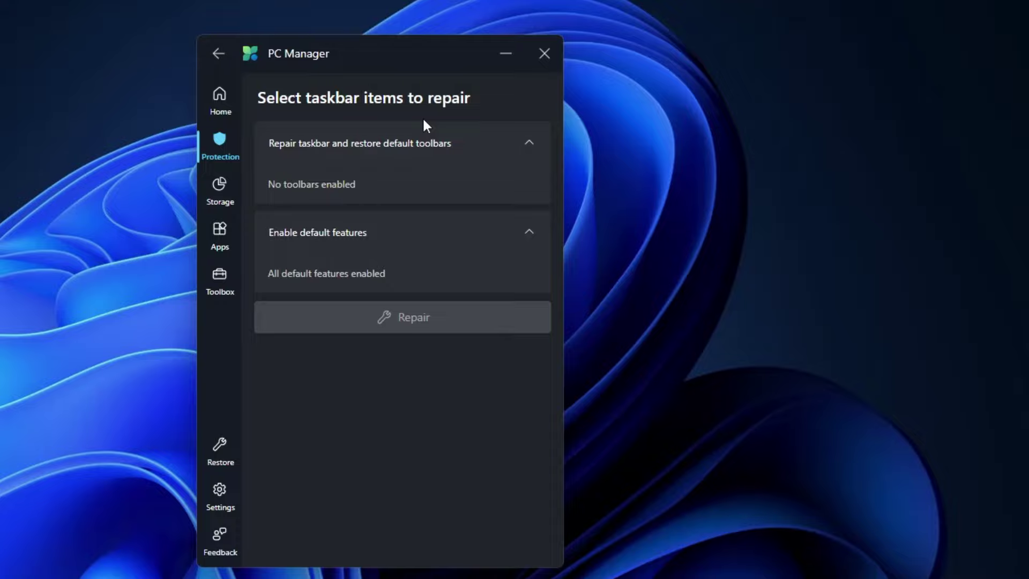
Step: Start a Deep cleanup scan of the local disk from Storage Management
click(225, 193)
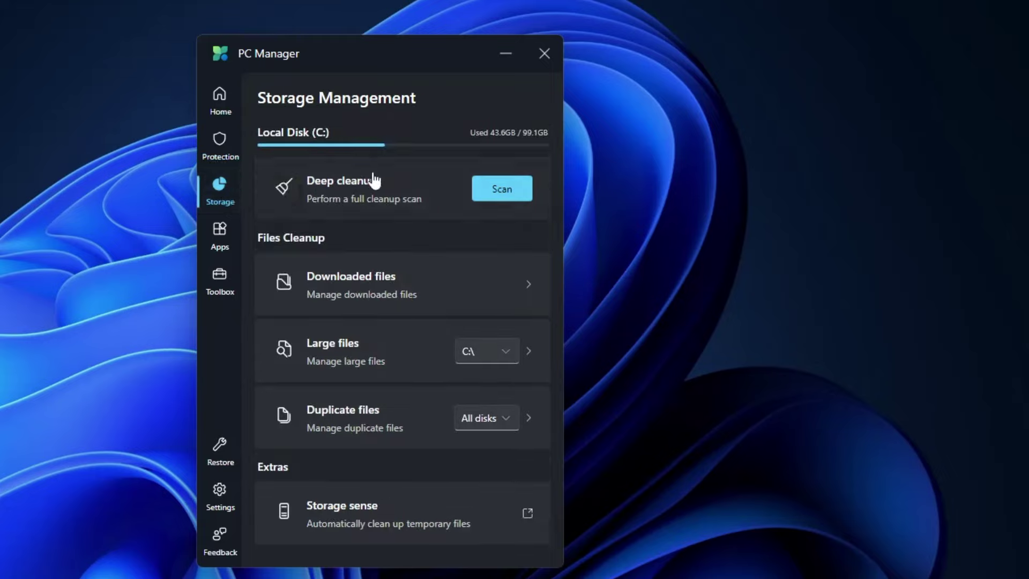
click(498, 189)
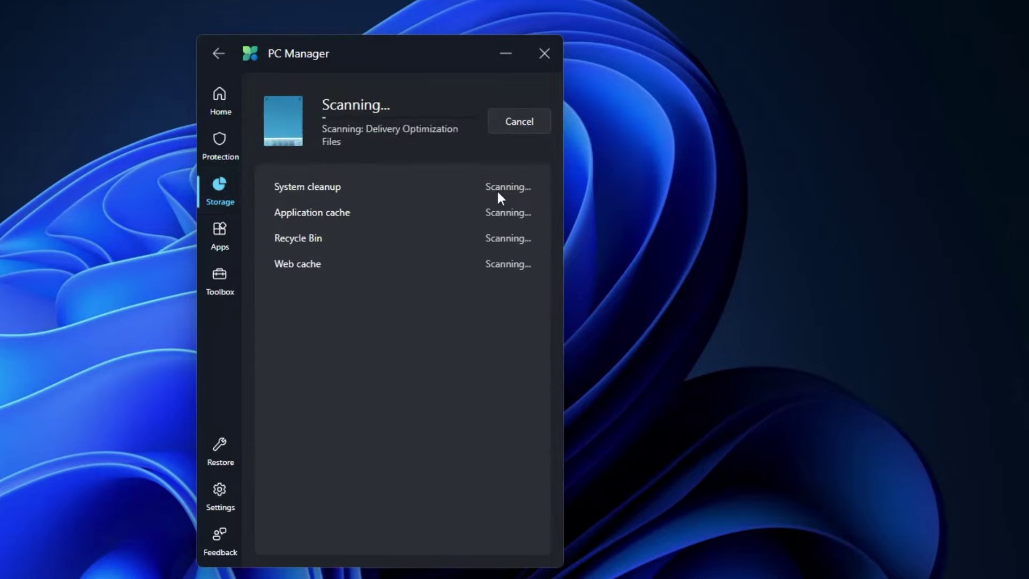
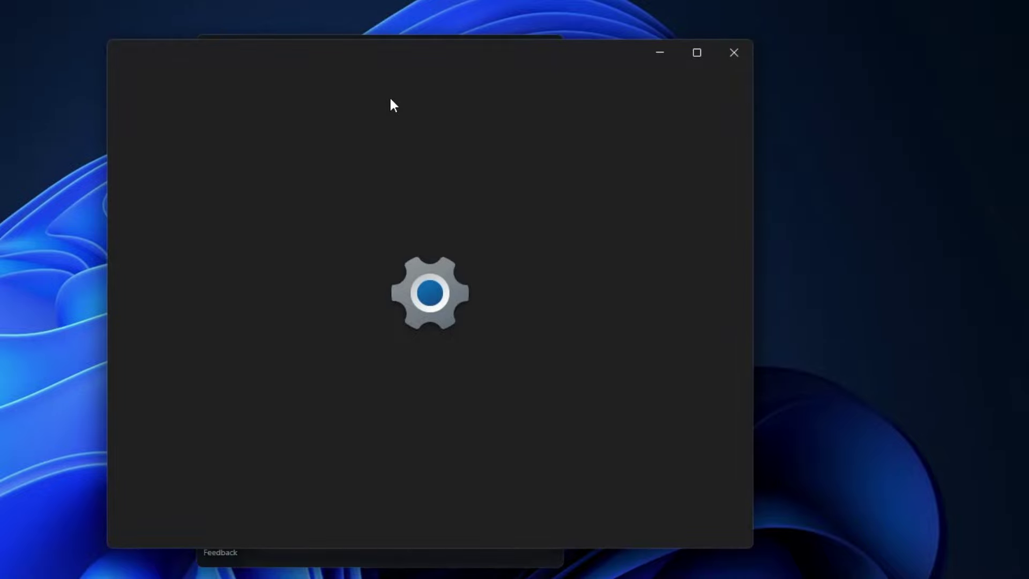
Step: Open the Storage page of the Windows System settings to view disk usage, and minimize Settings
scroll(489, 339, down, 3)
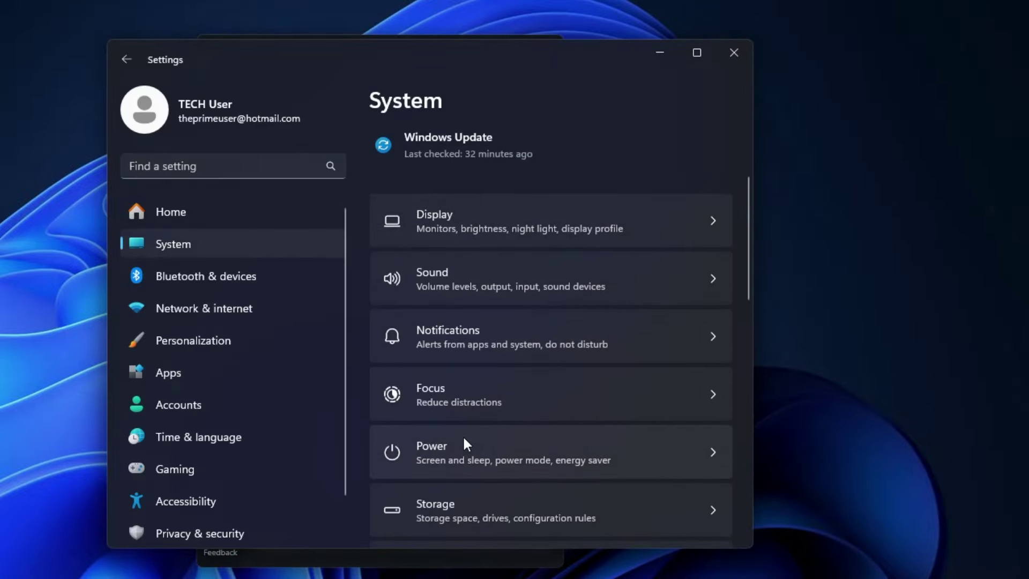
click(474, 520)
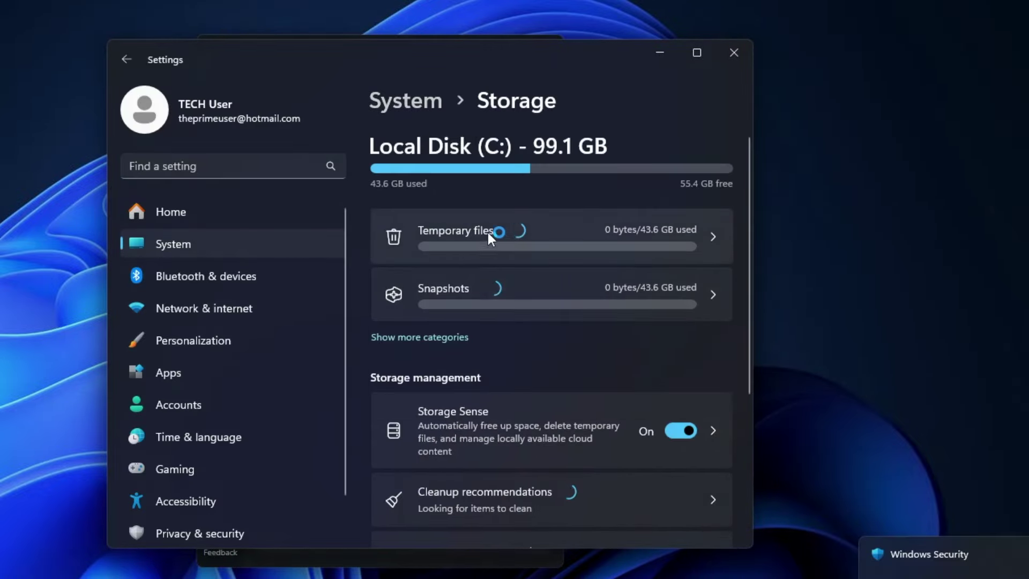
click(658, 54)
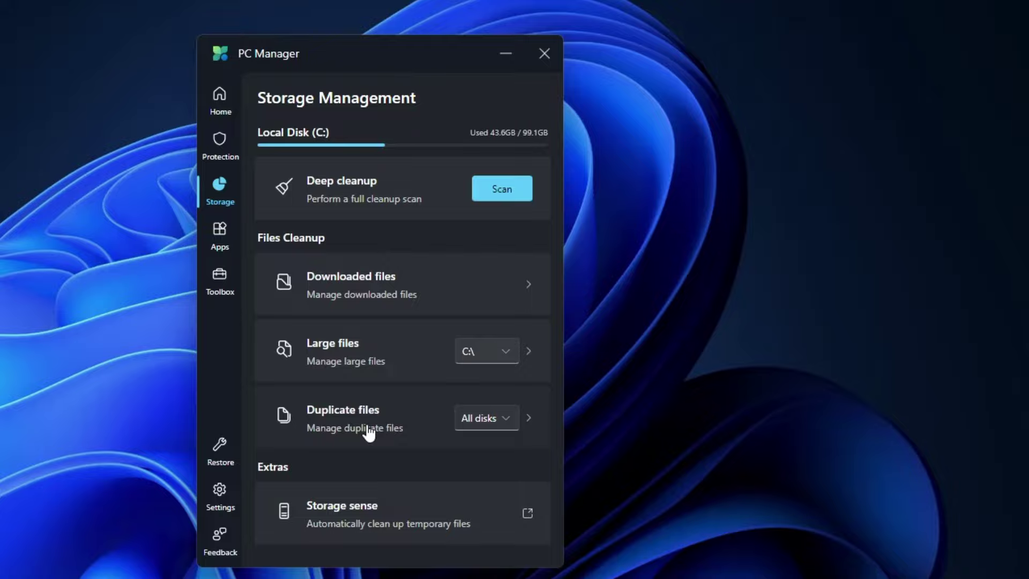
Step: Open Storage sense from Storage Management, look through the Advanced storage settings options, and minimize Windows Settings
click(375, 513)
scroll(466, 364, down, 3)
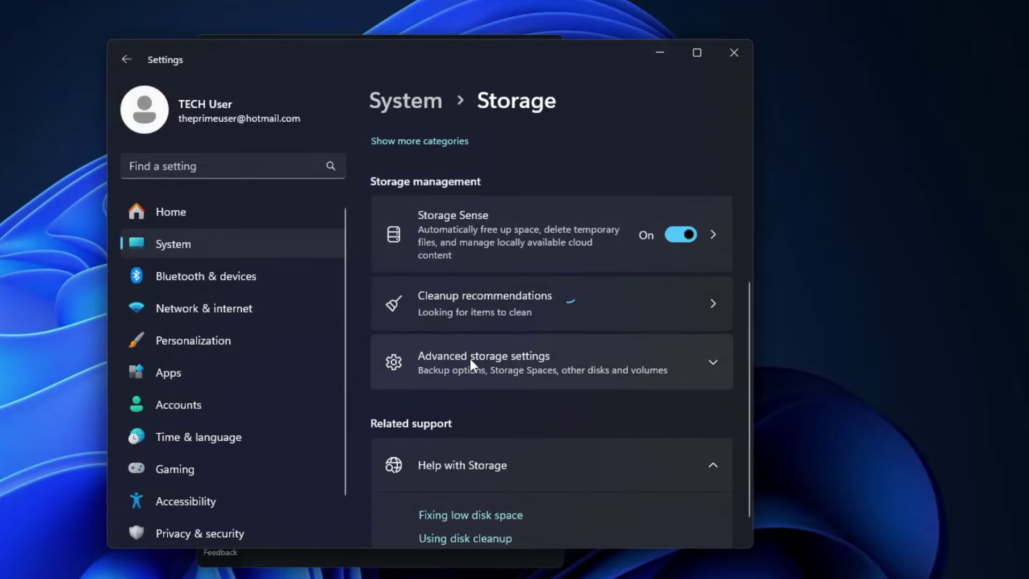
click(499, 358)
scroll(468, 400, down, 3)
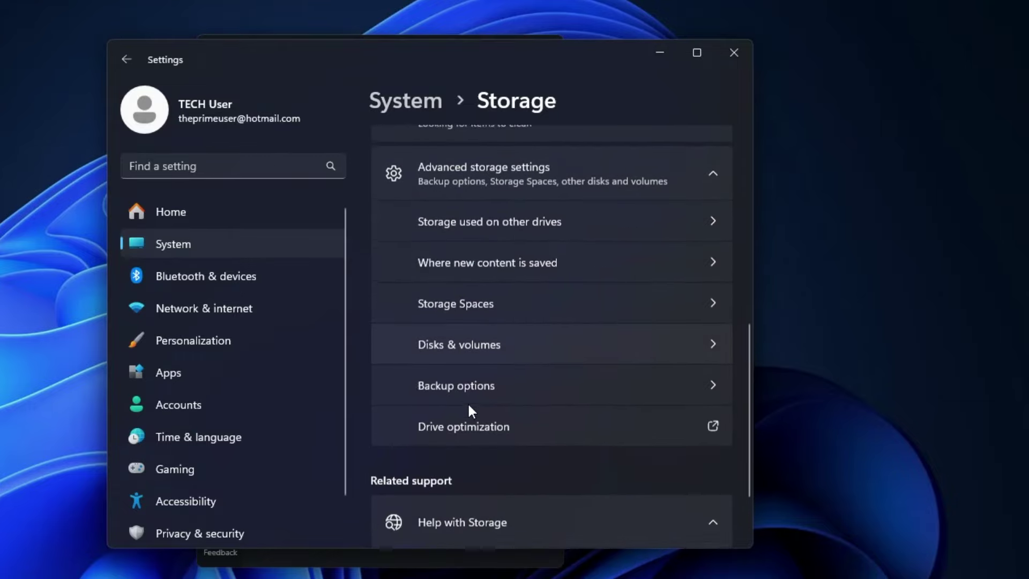
scroll(467, 402, up, 4)
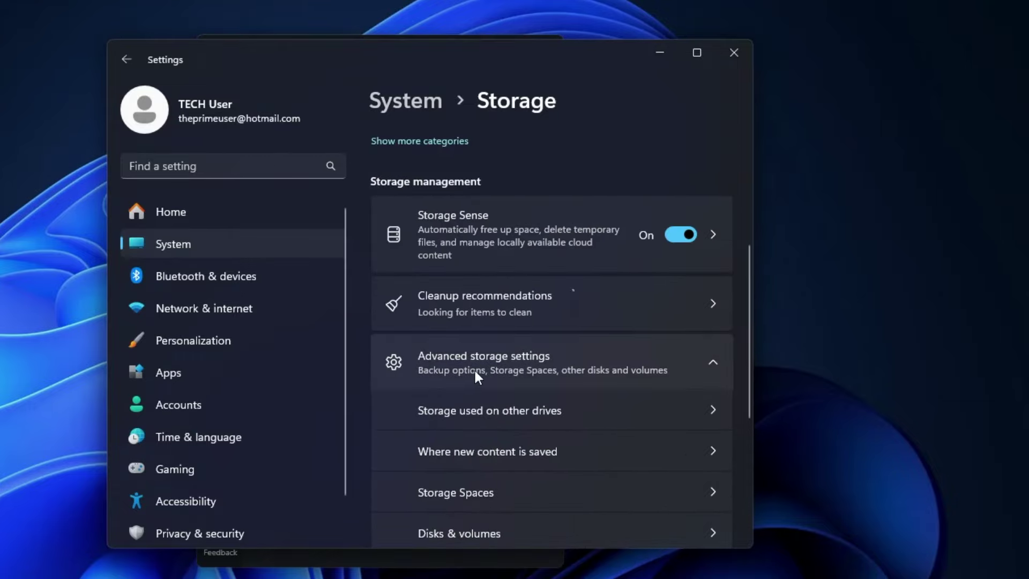
click(661, 55)
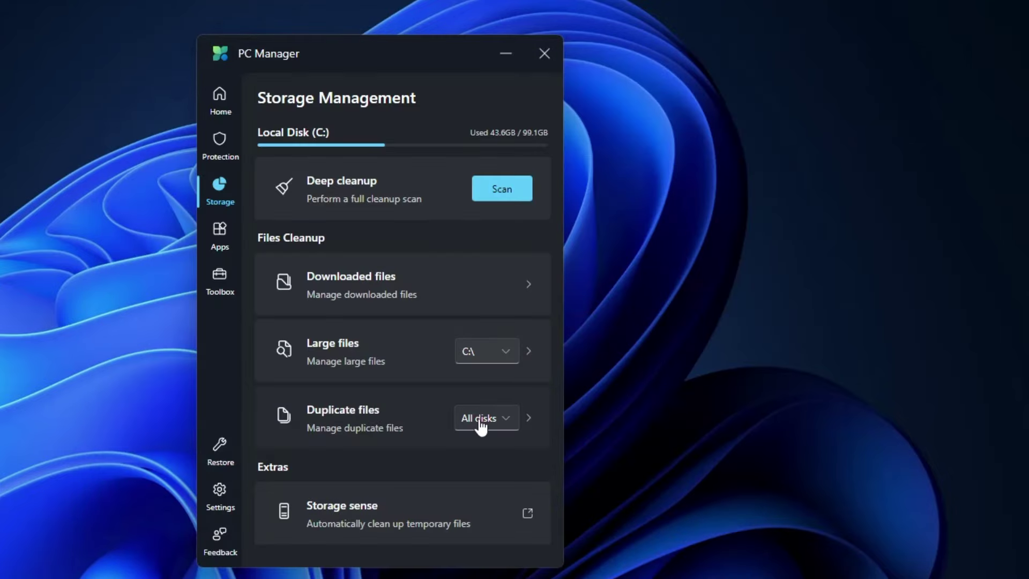
Step: Scan all disks for duplicate files, close the results, and view the Storage Sense setting before returning to PC Manager
click(369, 427)
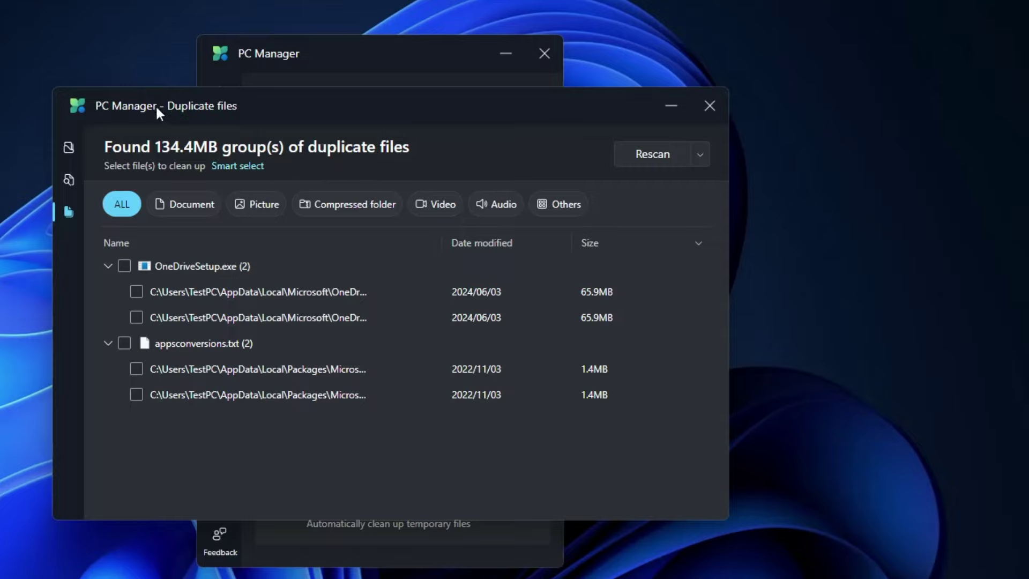
click(710, 107)
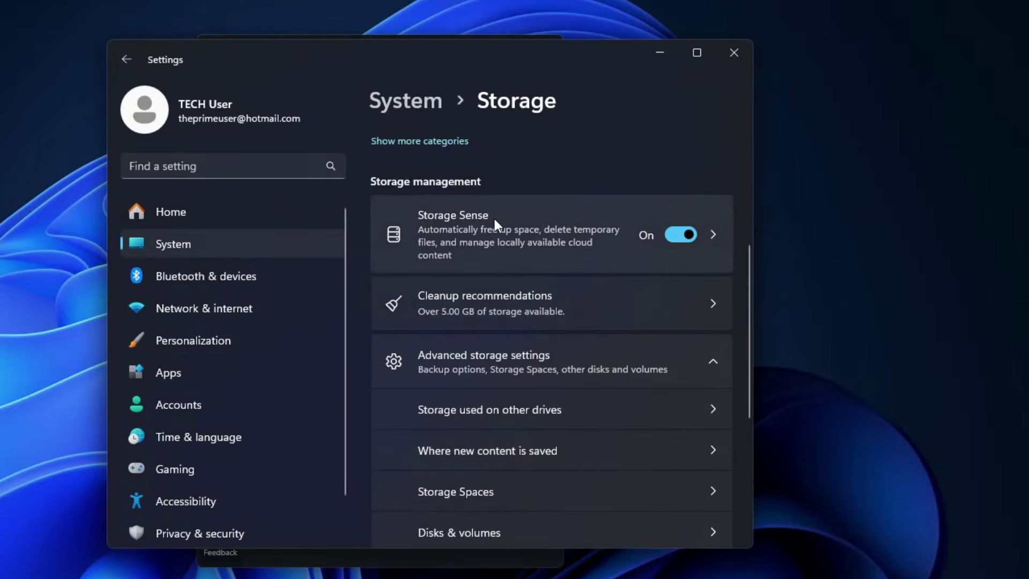
click(662, 52)
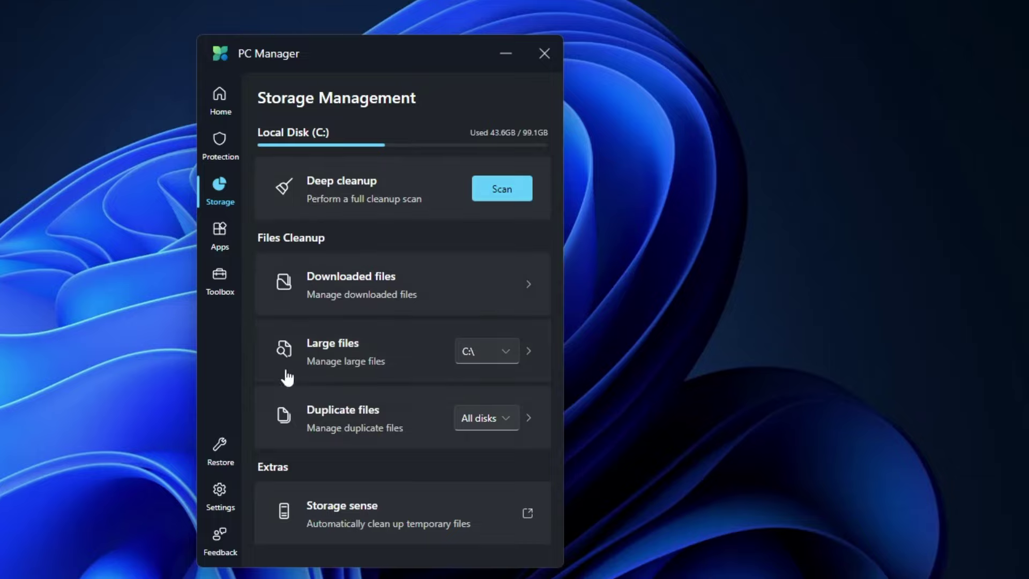
Step: End the Microsoft Edge process in Process management and return to App management
click(219, 234)
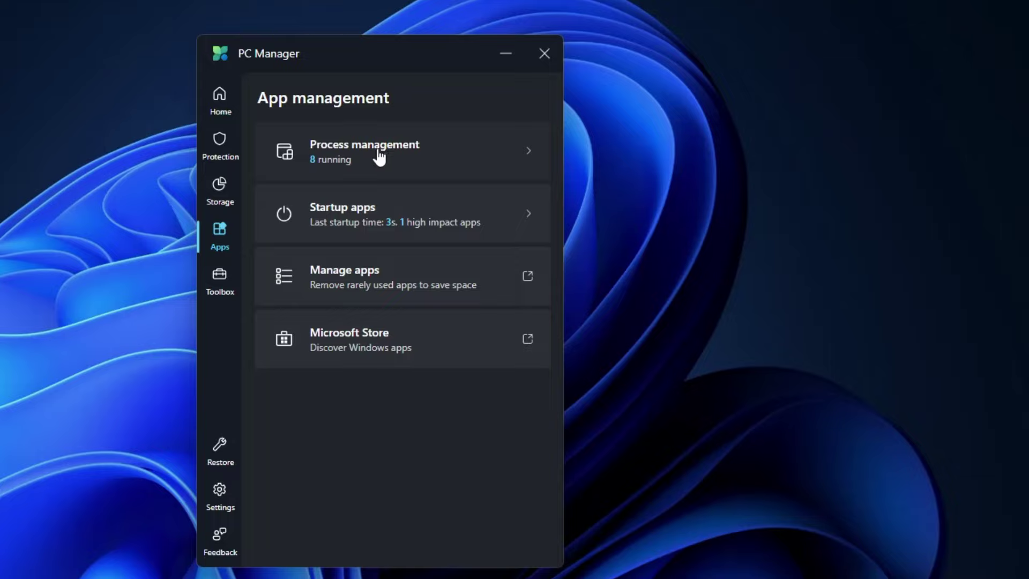
click(460, 158)
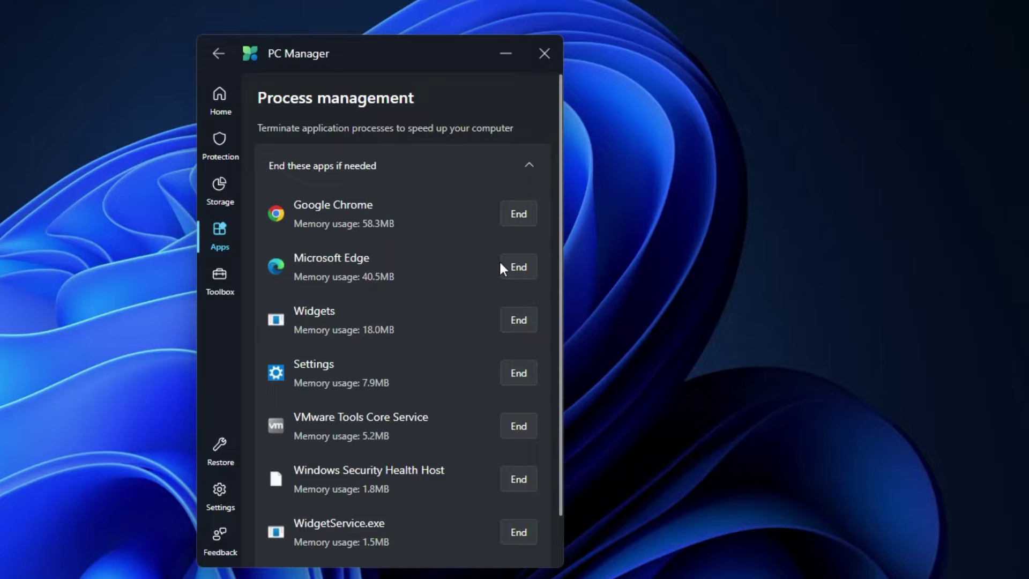
click(518, 271)
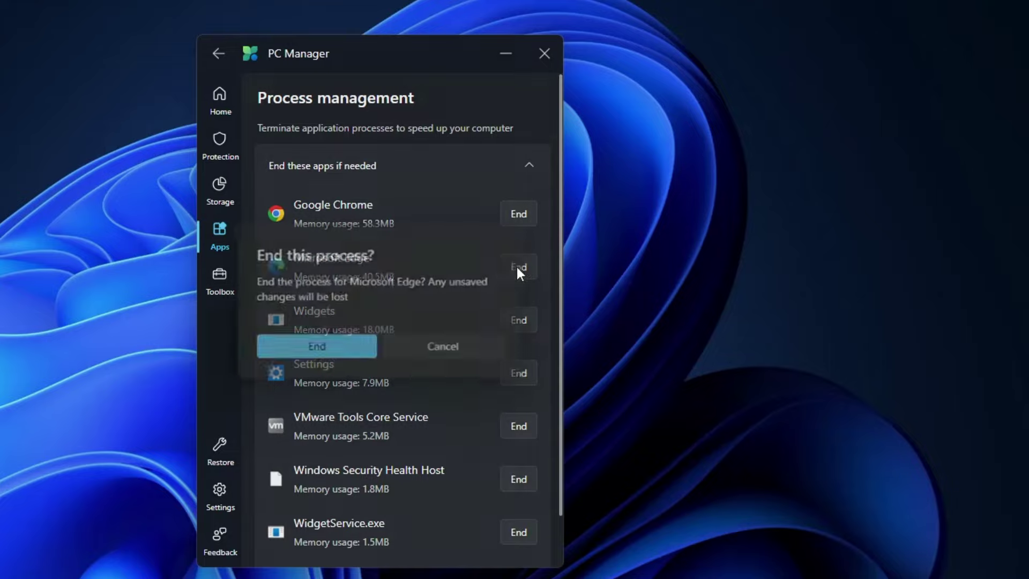
click(336, 360)
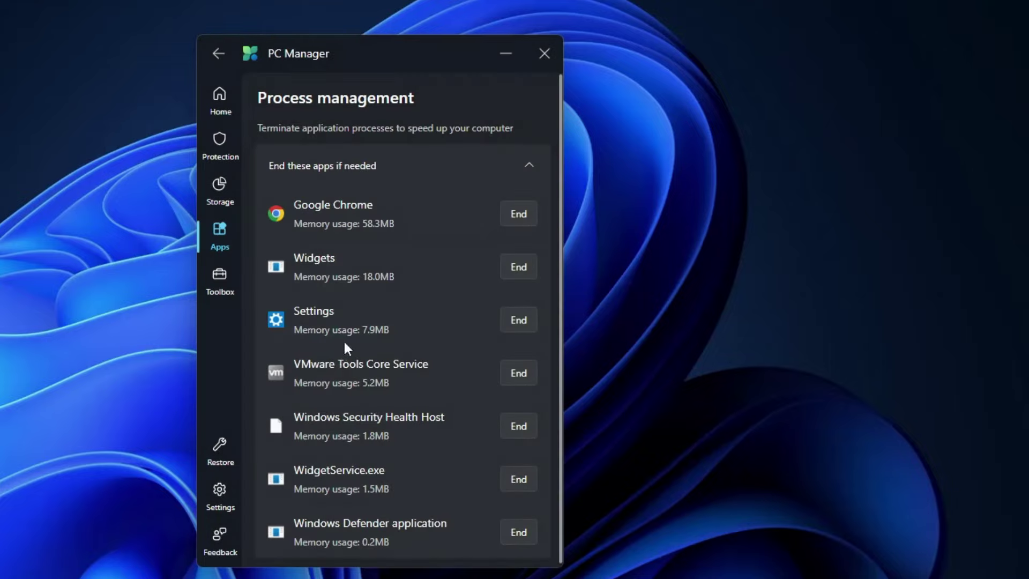
click(220, 54)
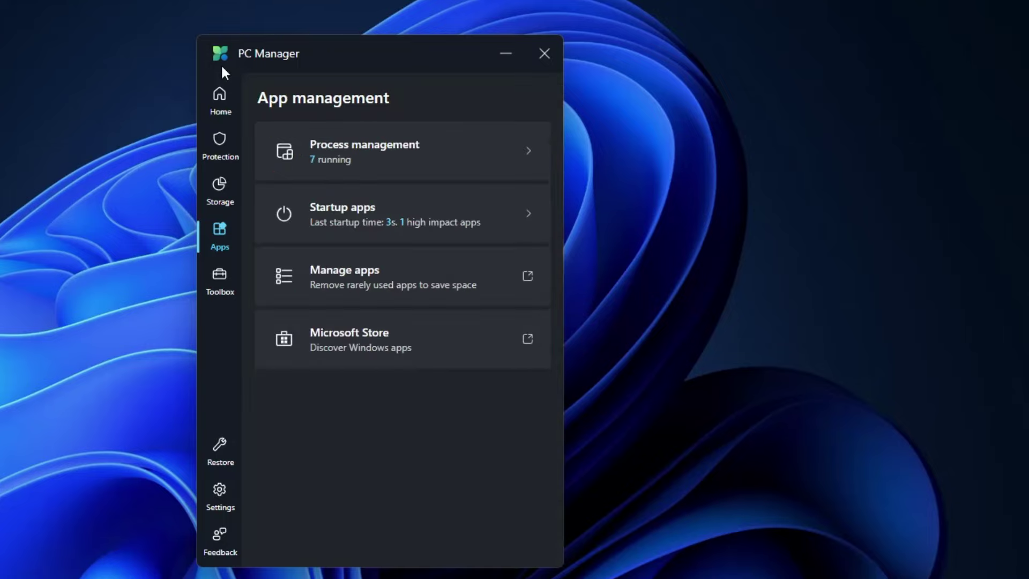
Step: View the startup apps that can be turned off and return to App management
click(372, 206)
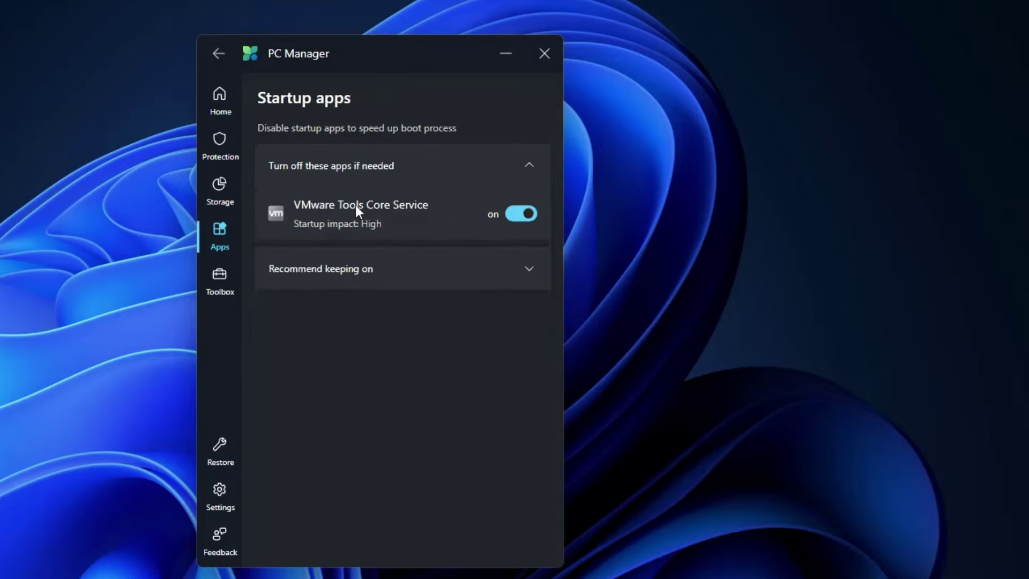
click(220, 55)
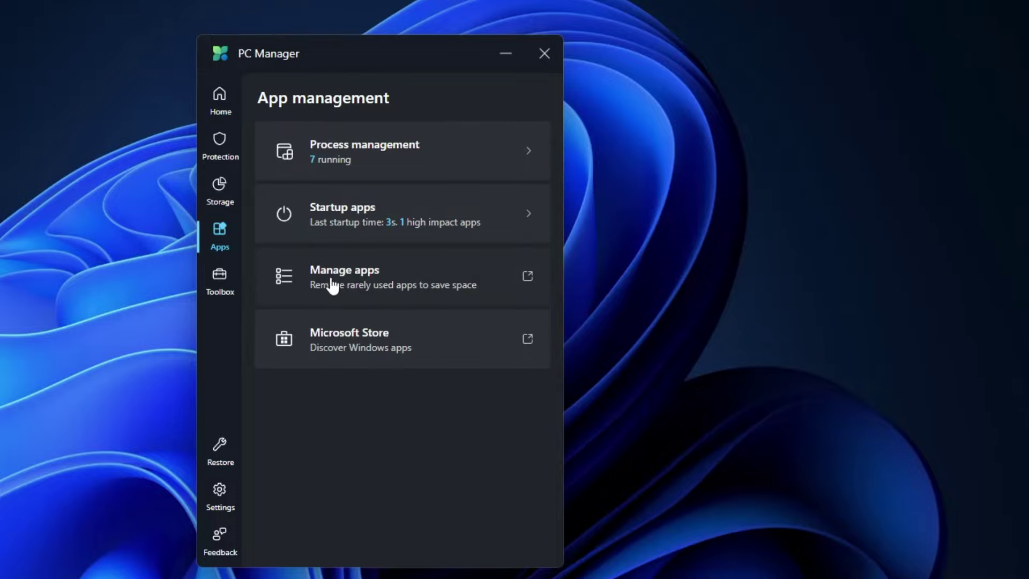
Step: Look at the installed apps list through Manage apps, close it, and open the Microsoft Store from App management
click(333, 284)
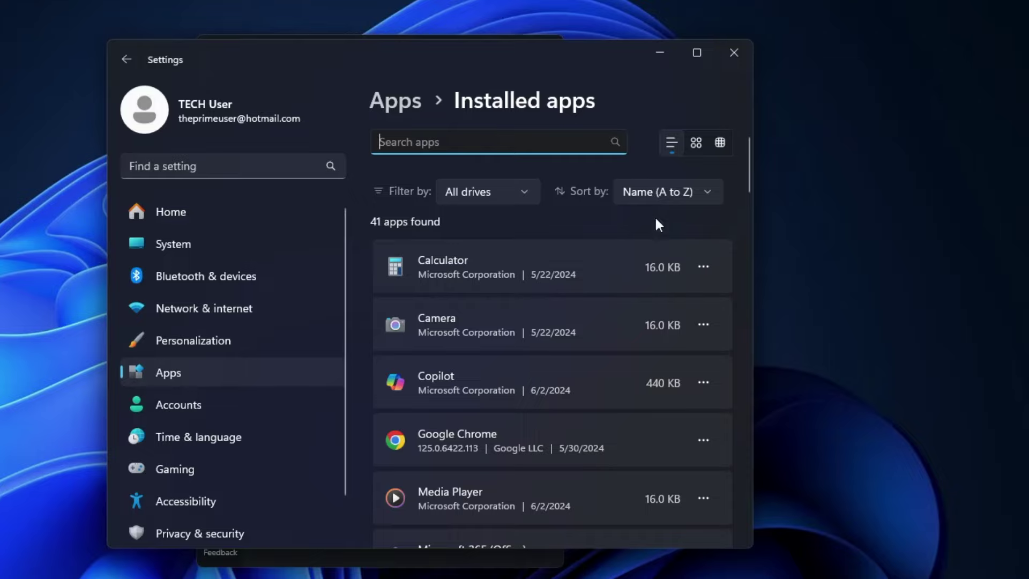
click(730, 53)
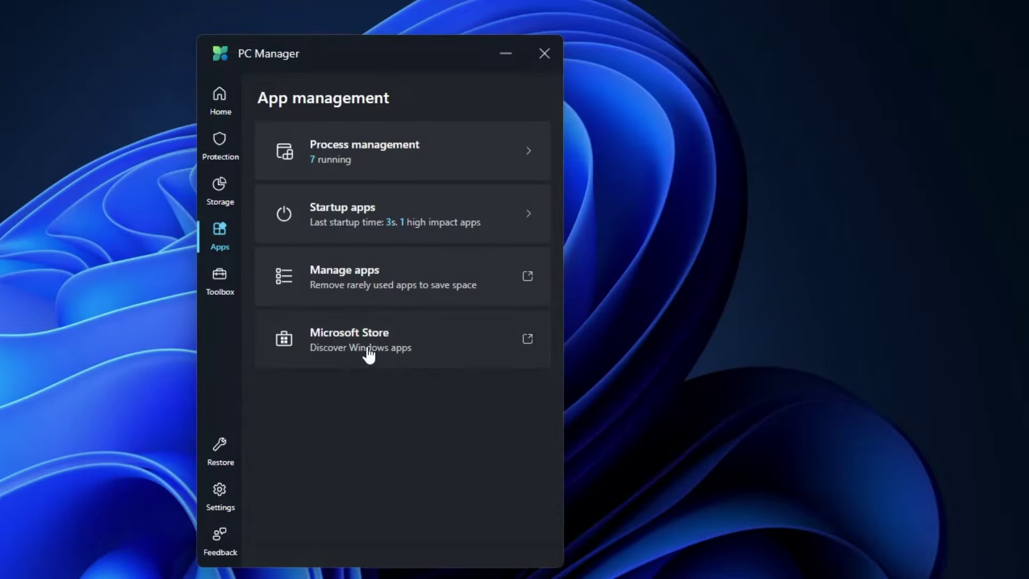
click(387, 351)
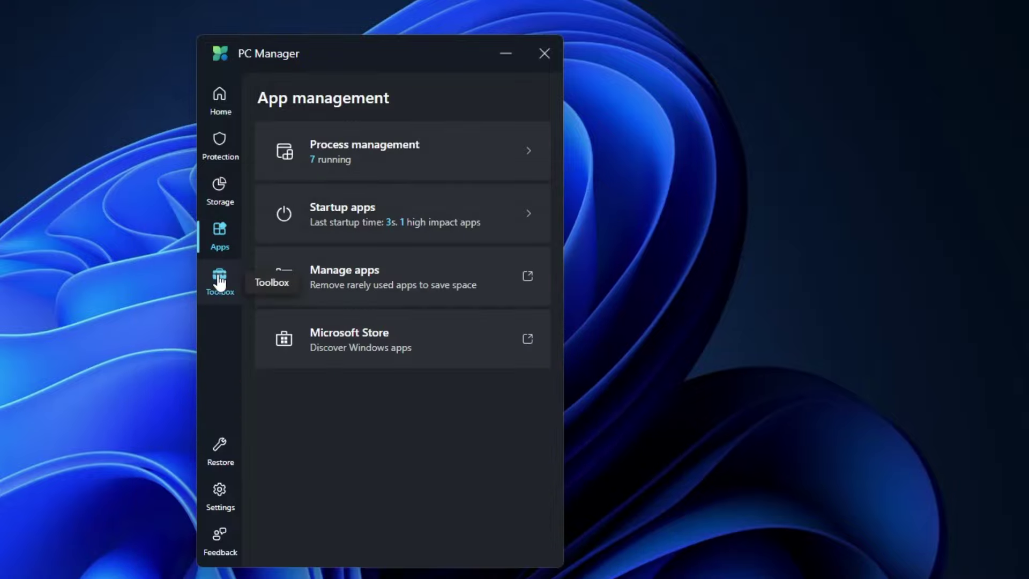
Step: Turn on Show toolbar on the desktop in the Toolbox and move the toolbar into the desktop's upper-right corner
click(219, 279)
click(362, 119)
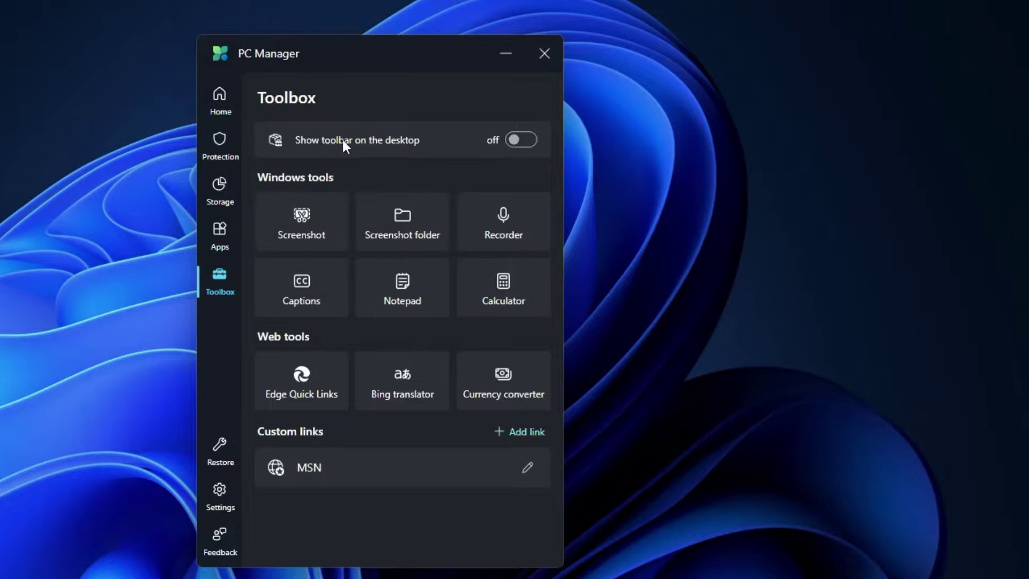
click(516, 140)
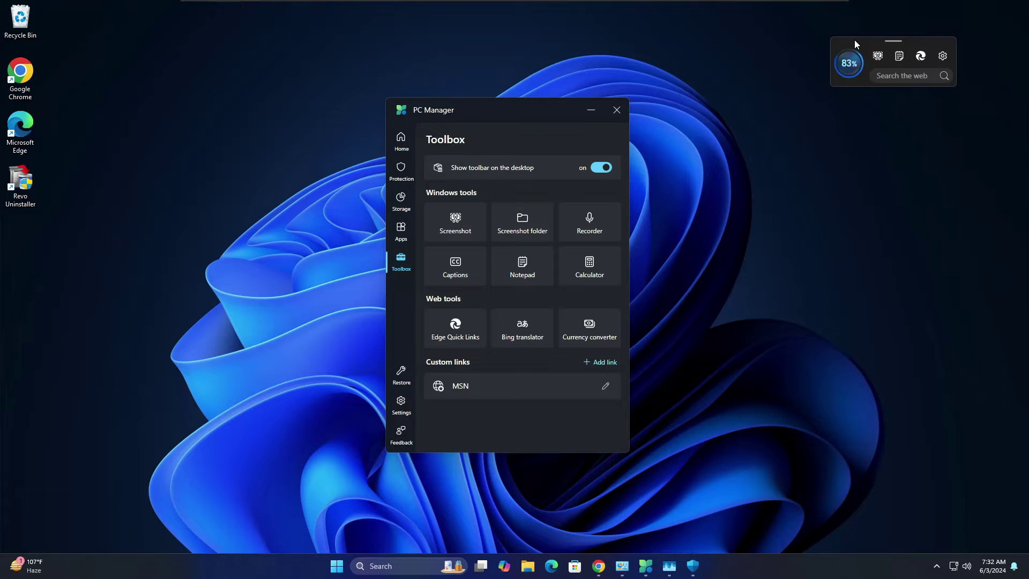
drag(855, 40, 915, 21)
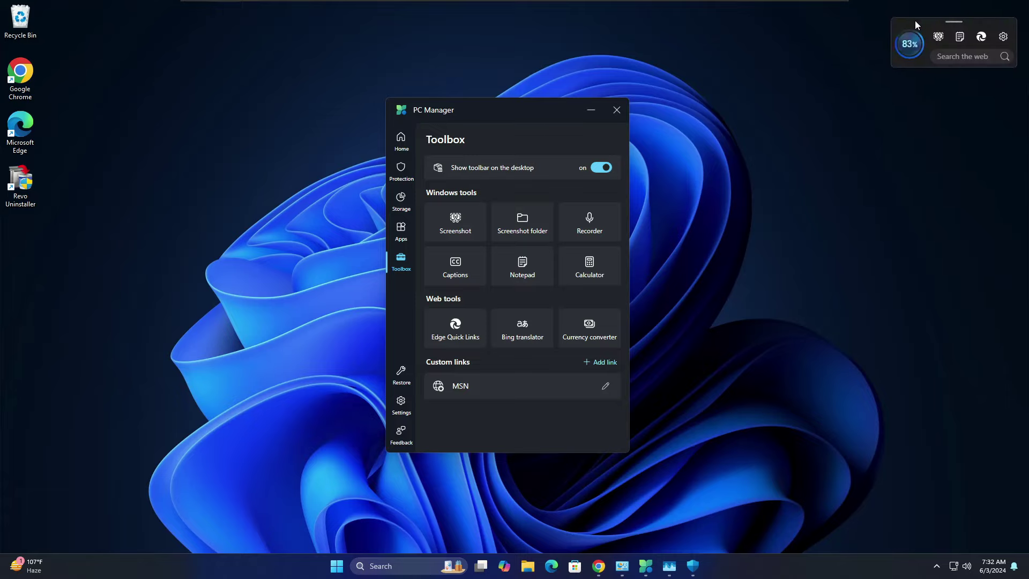
Step: Boost the PC from the desktop toolbar, open the toolbar's settings, and turn off Show toolbar on the desktop
click(904, 52)
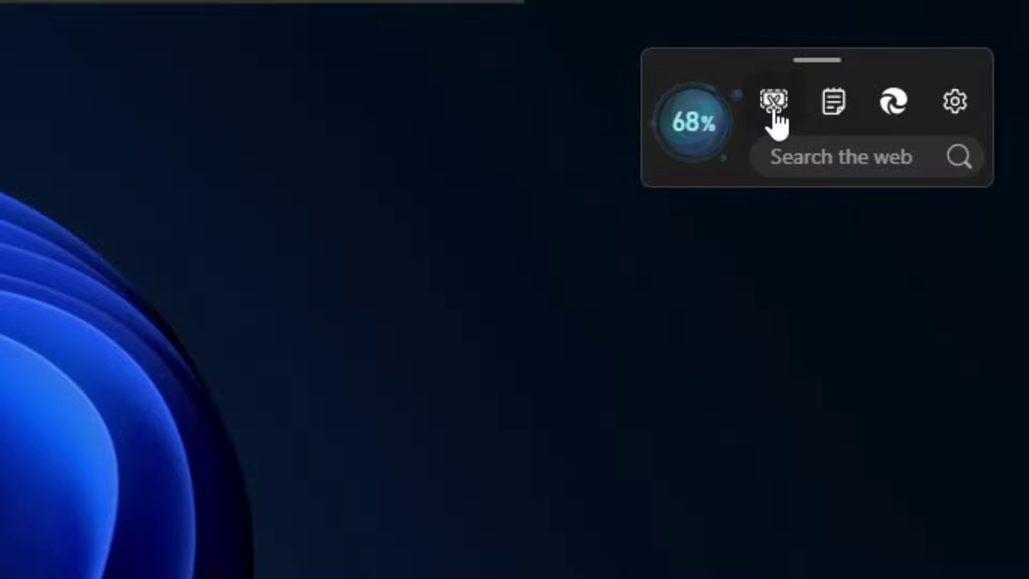
click(951, 115)
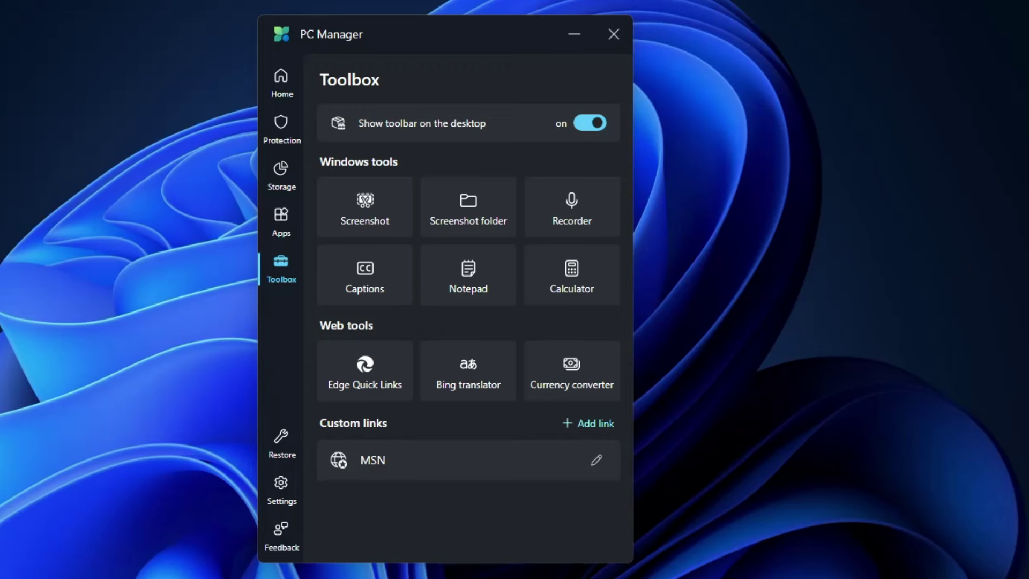
click(586, 128)
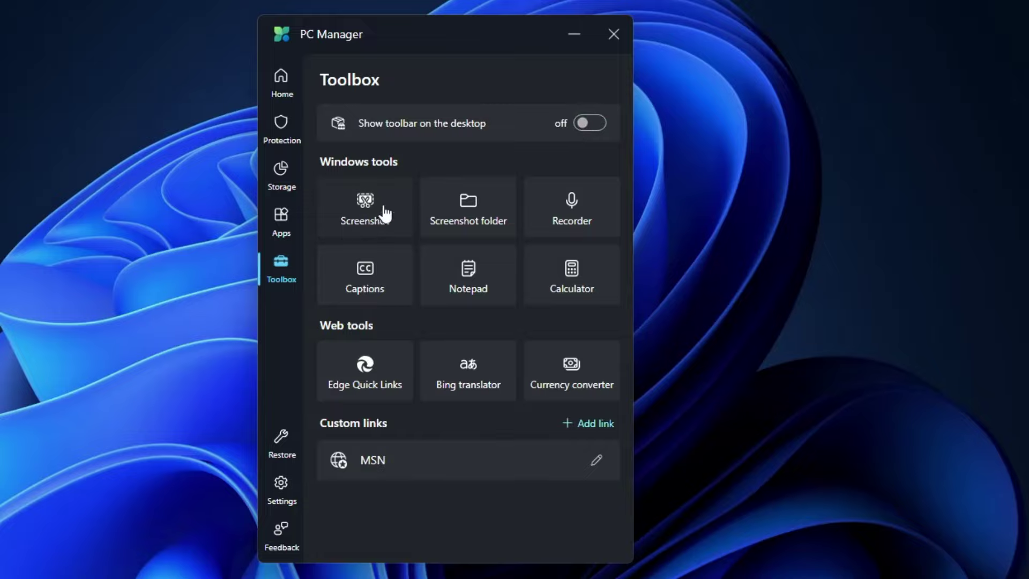
Step: Capture the screen area around the PC Manager window with the Toolbox's Screenshot tool
click(367, 222)
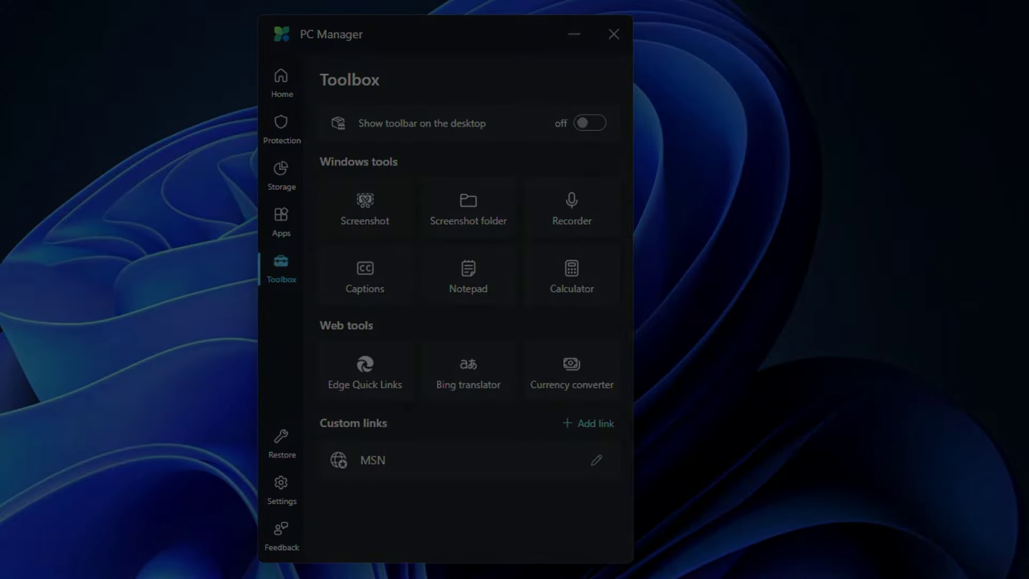
drag(211, 1, 687, 578)
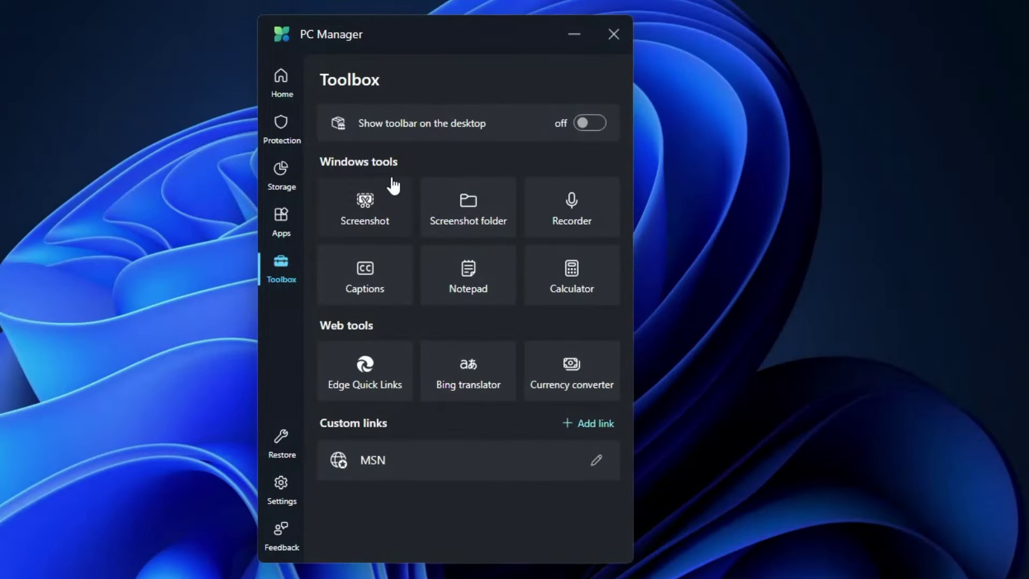
click(363, 220)
Step: View PC Manager's Restore and Settings pages, and open Task Manager to examine the running processes
click(298, 451)
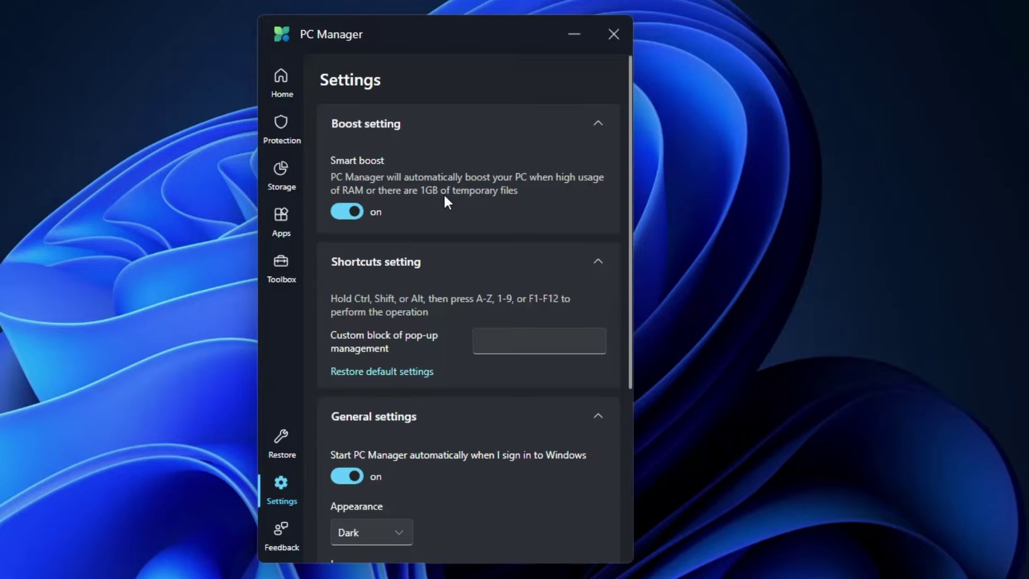
key(ctrl+shift+Escape)
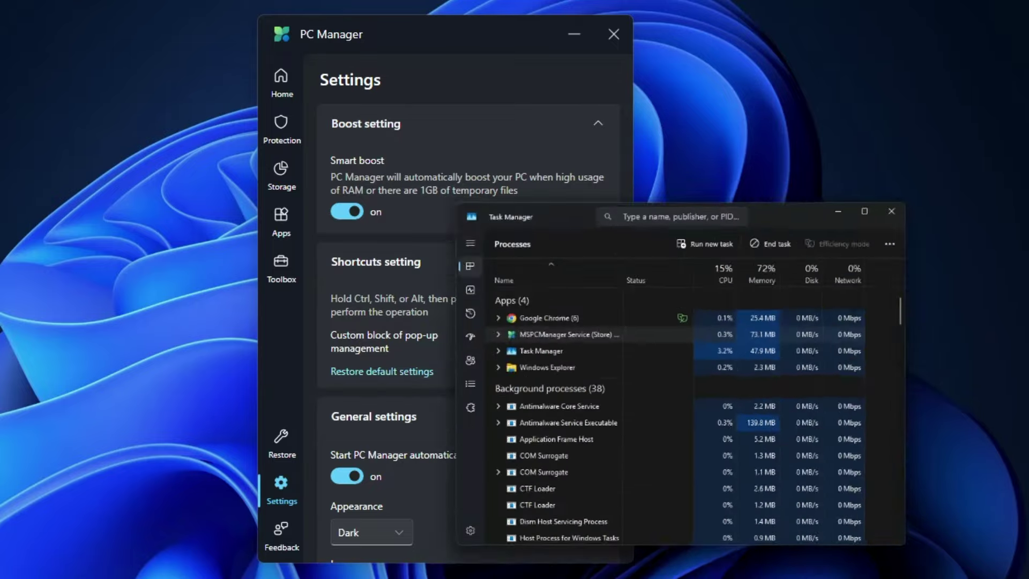